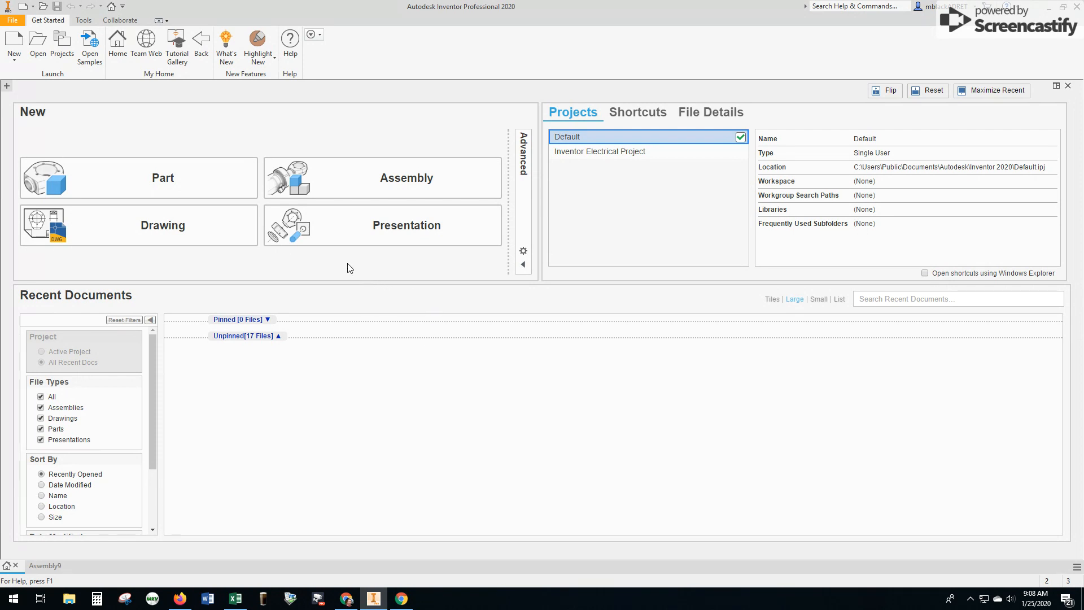
- Create a new part and turn on the display of the ViewCube, Navigation Bar and Model Browser
click(177, 180)
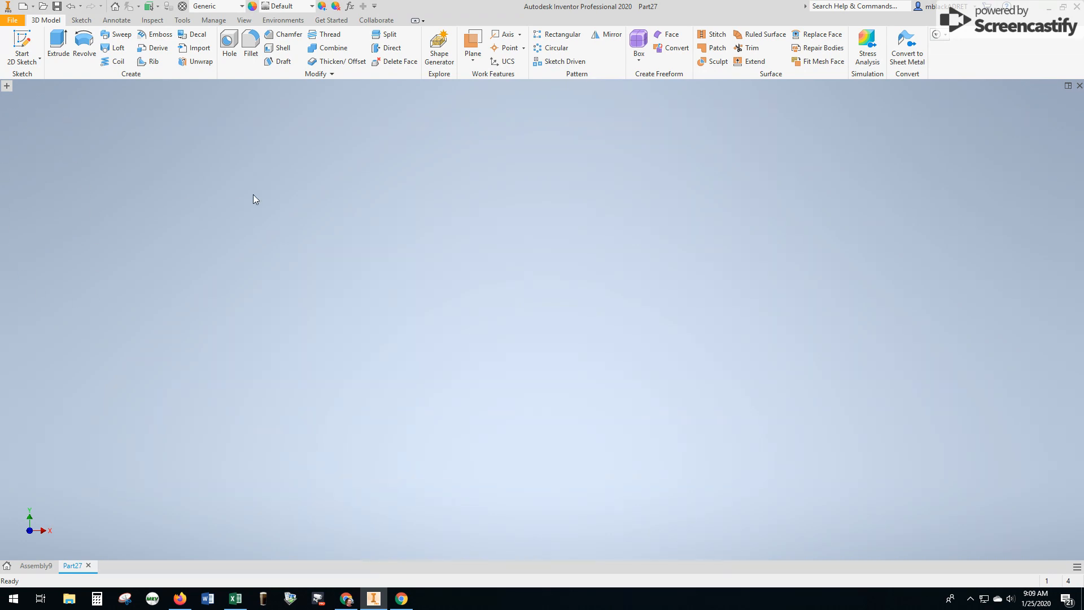
click(245, 20)
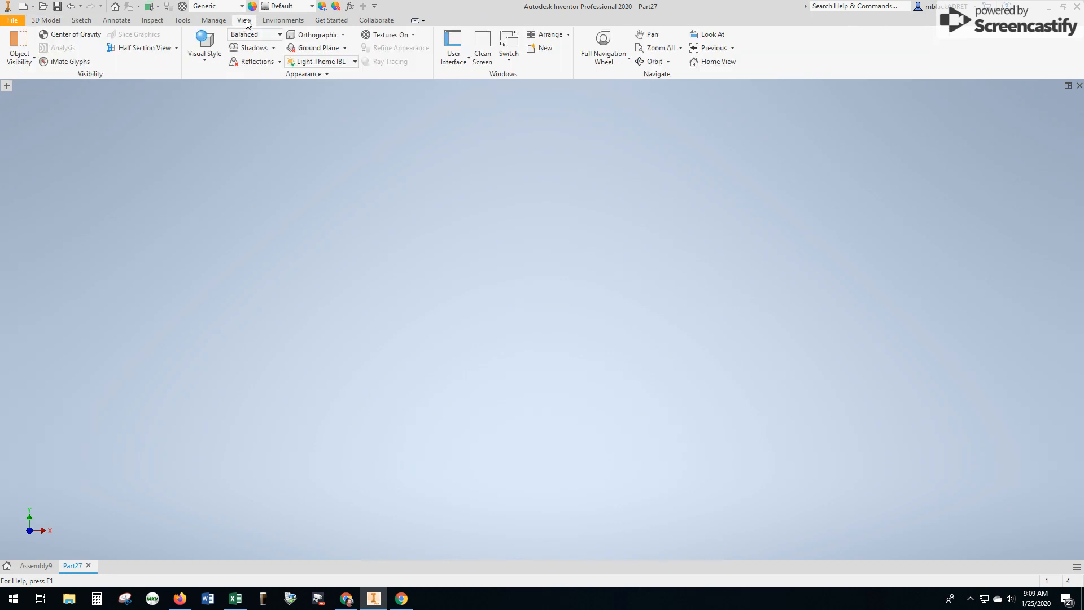
click(451, 43)
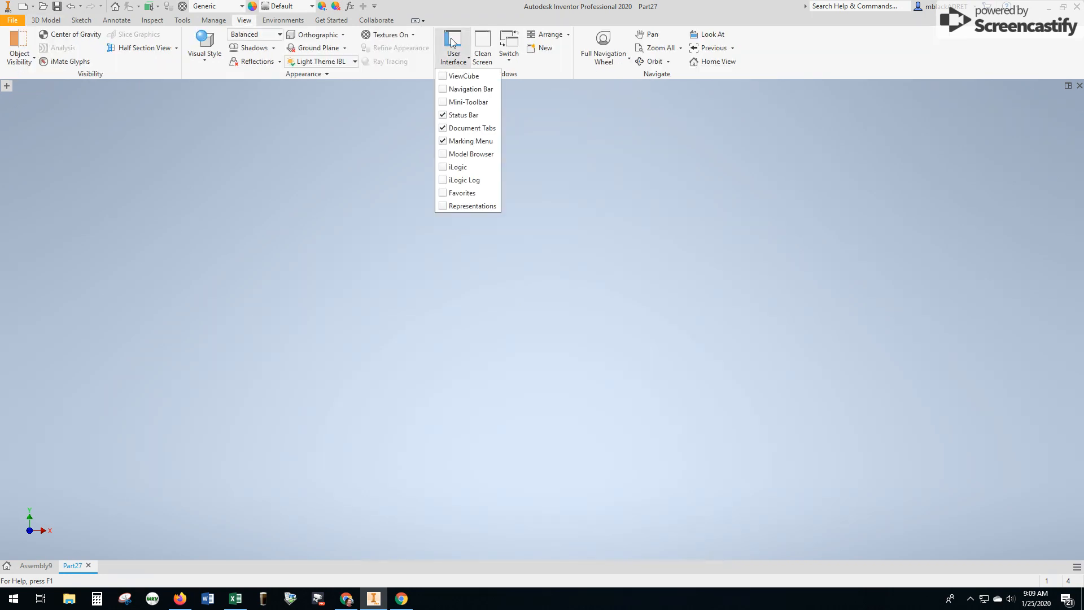
click(443, 77)
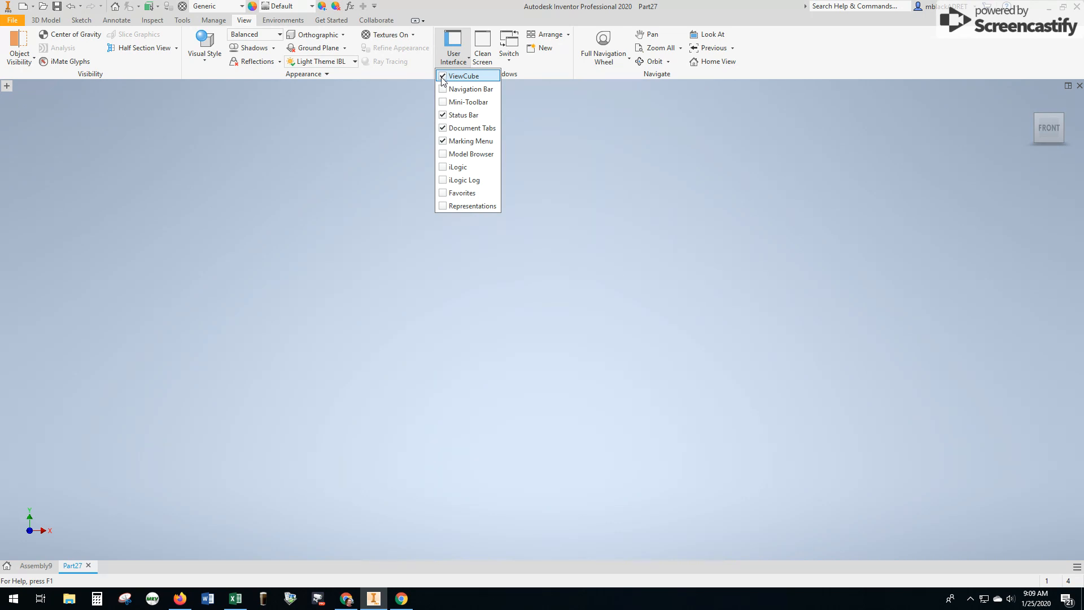
click(442, 90)
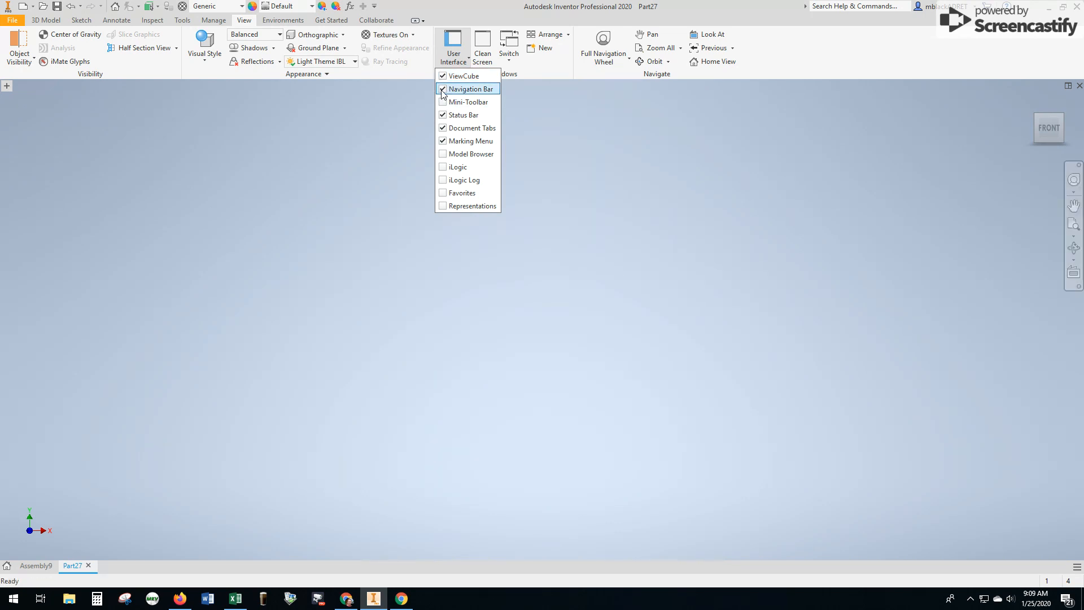
click(443, 154)
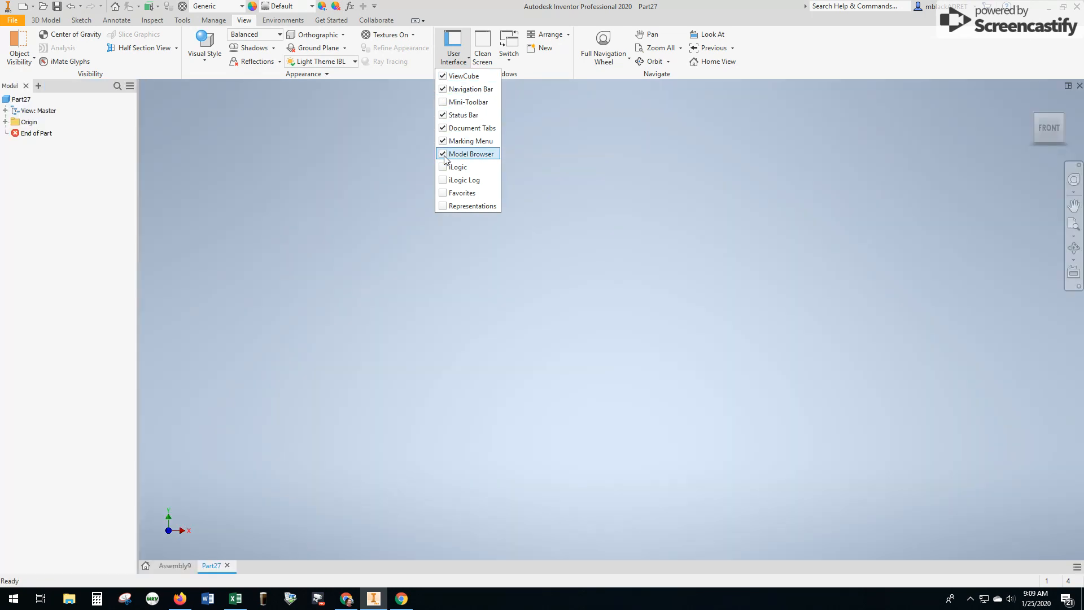
click(570, 173)
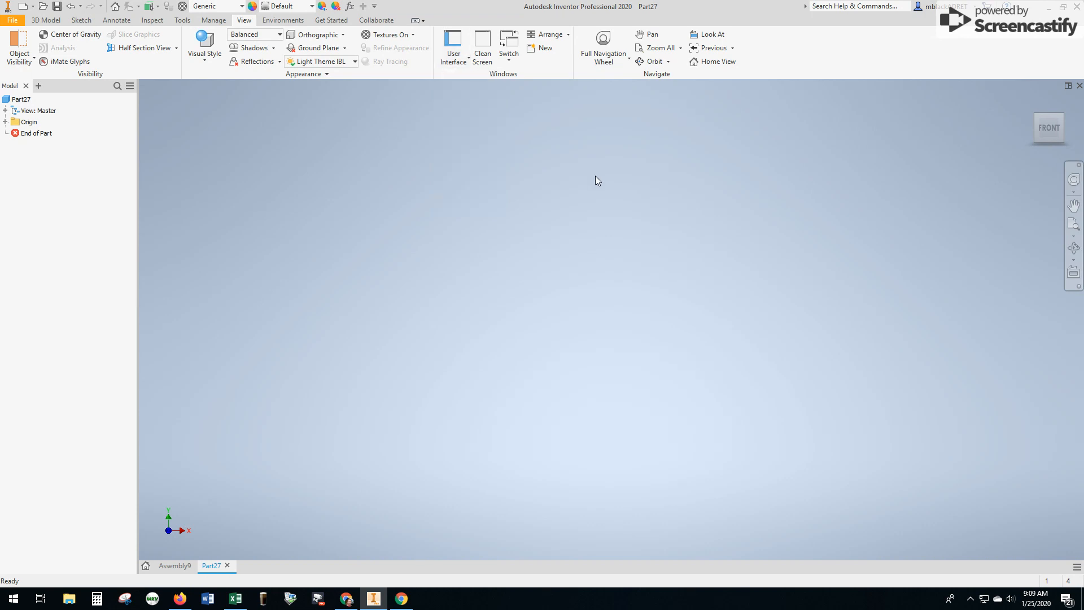
- Cycle the ribbon through its minimized display states and restore the full ribbon
click(415, 21)
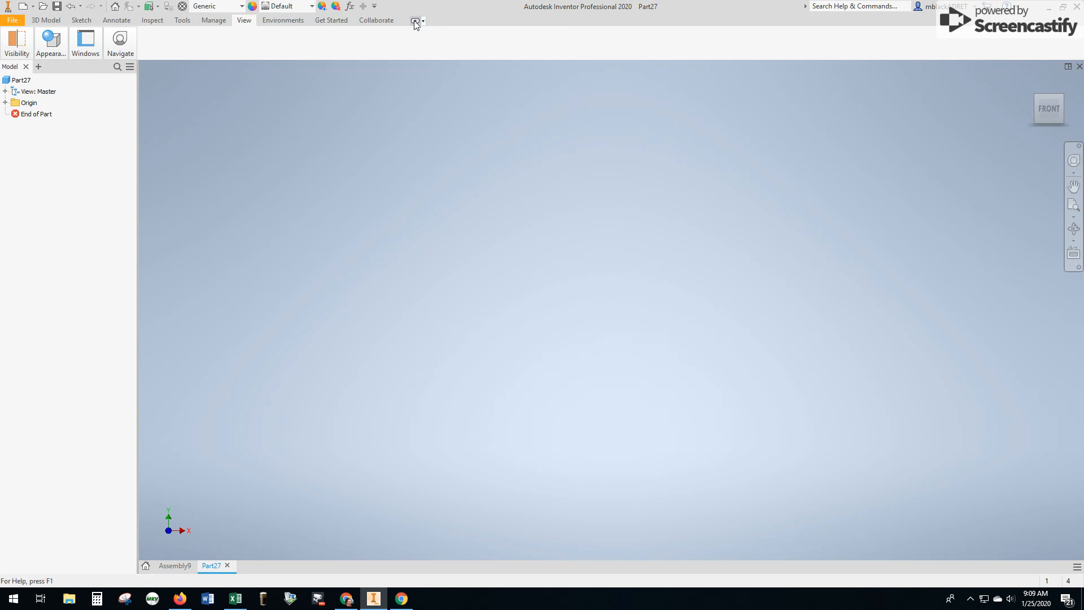
click(415, 22)
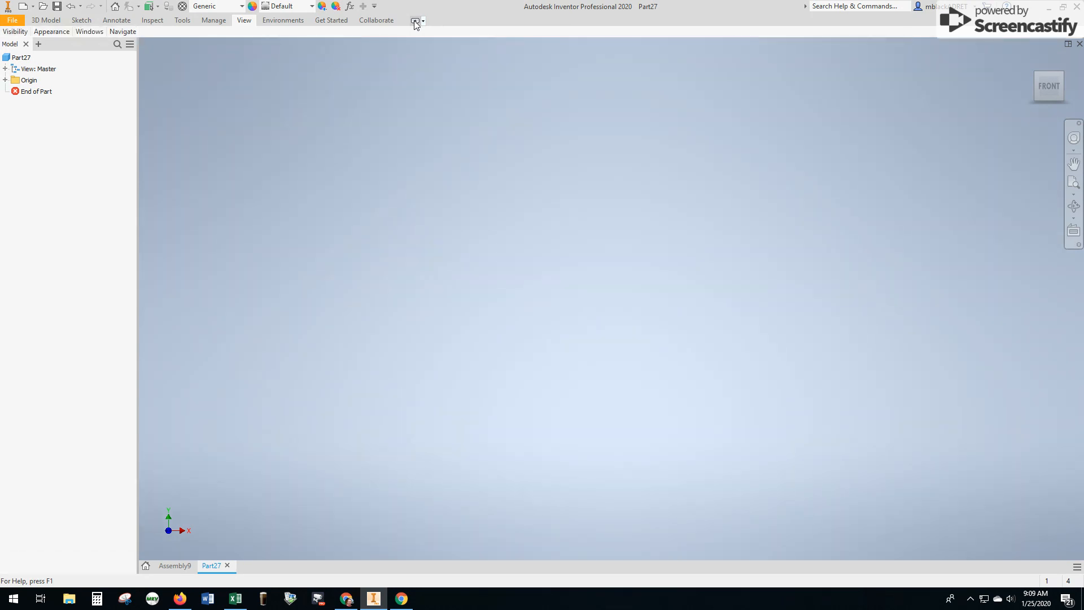
click(414, 21)
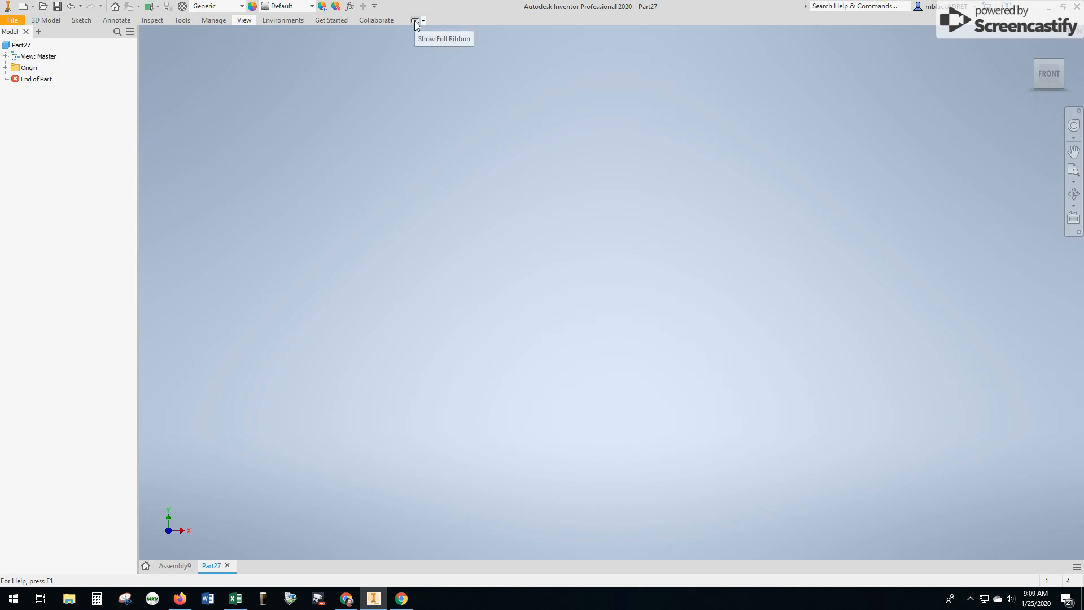
click(414, 22)
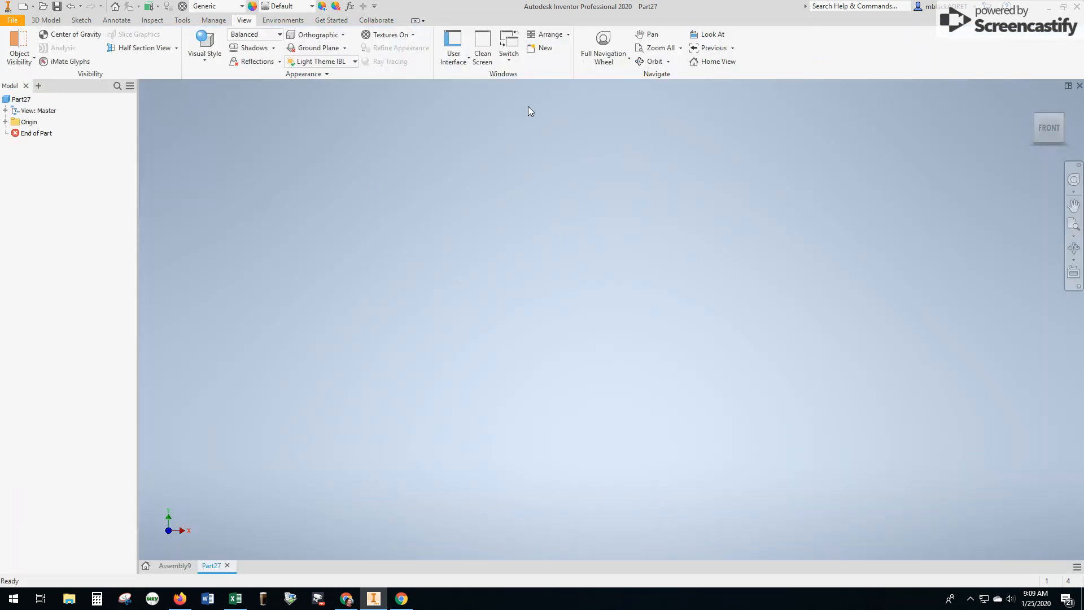
- Sketch a circle of 6 in diameter centered on the origin on the XY plane and finish the sketch
click(47, 20)
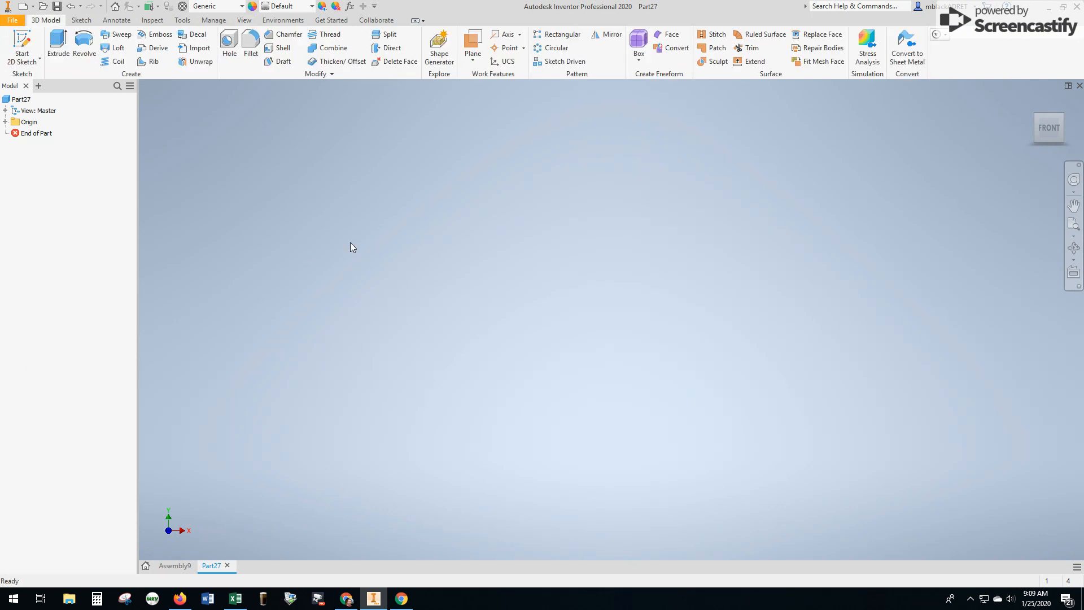
click(22, 45)
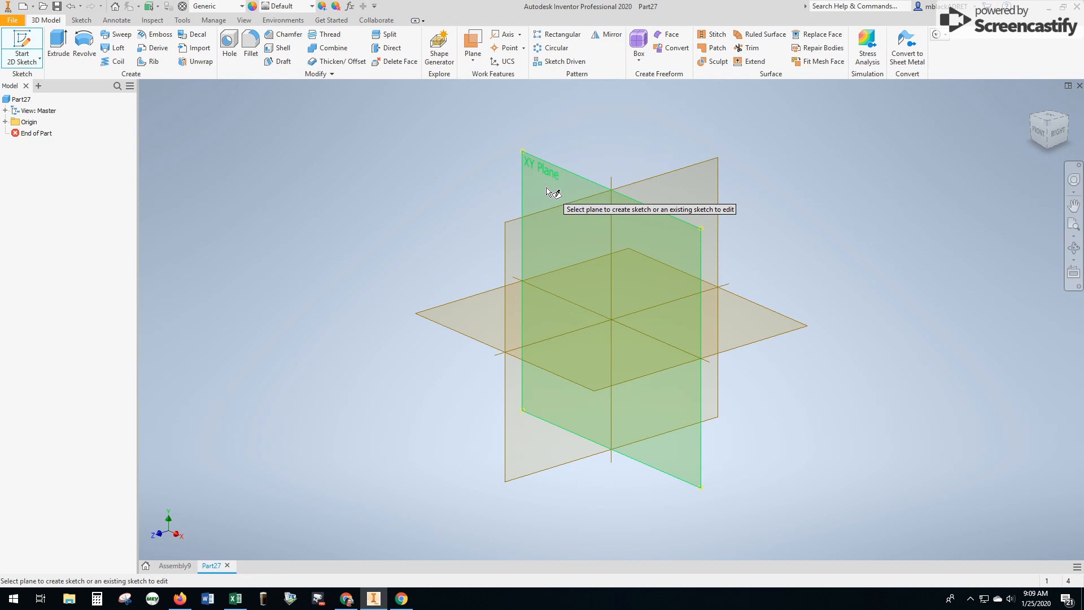
click(550, 191)
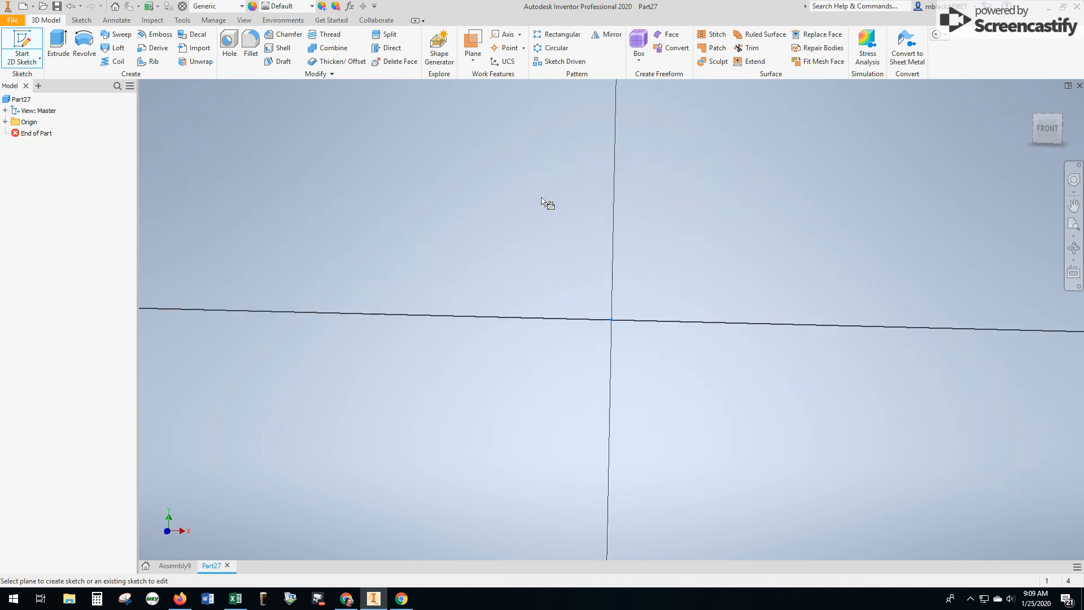
click(91, 46)
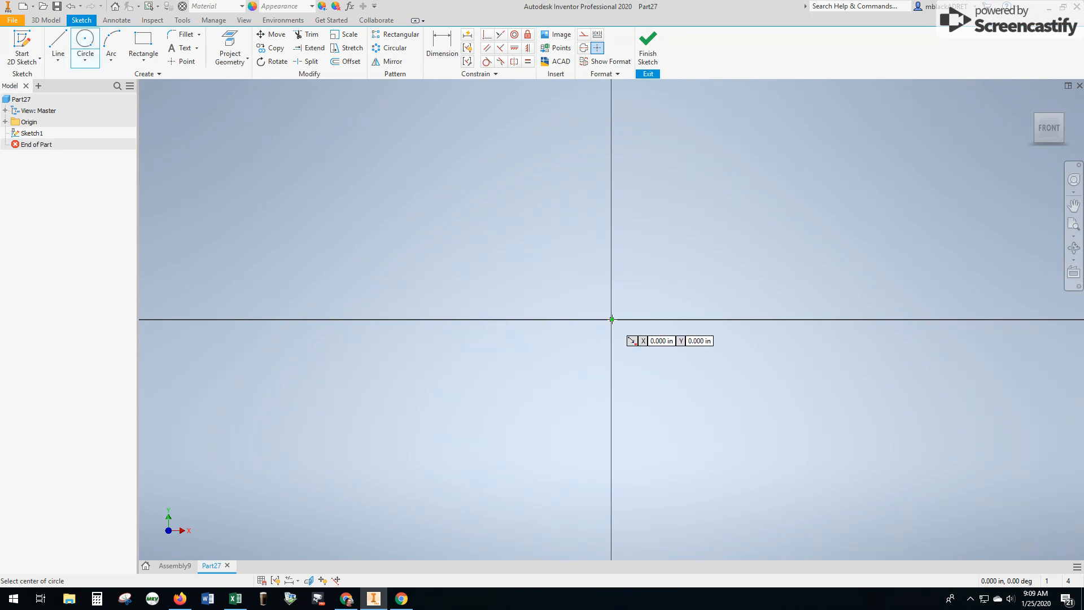
click(612, 319)
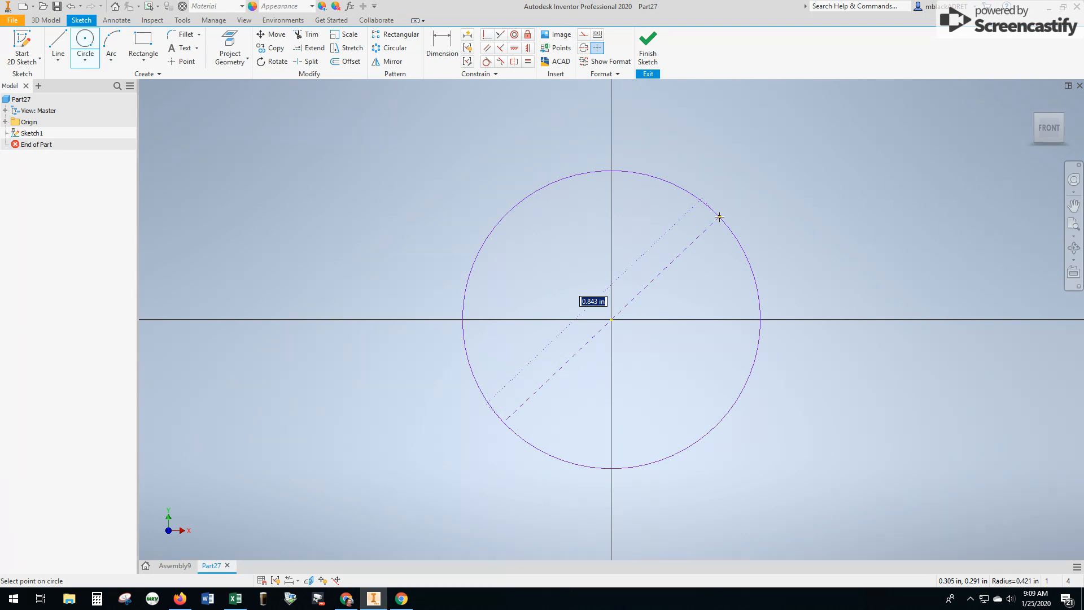
text(6)
key(Return)
click(649, 50)
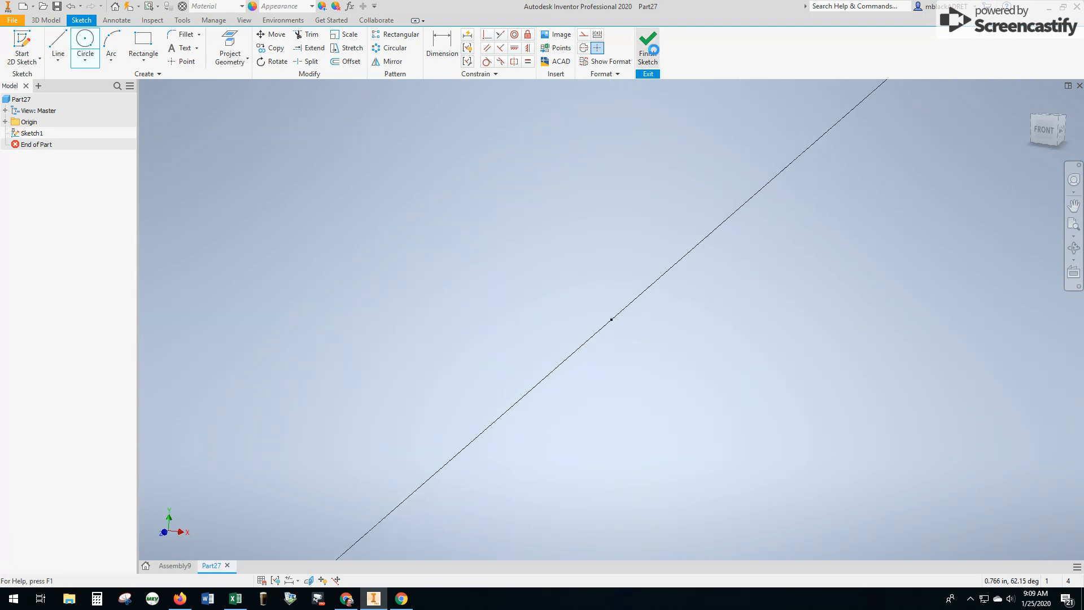
- Extrude the 6 in circle by 0.5 in to form a solid disc
click(1071, 227)
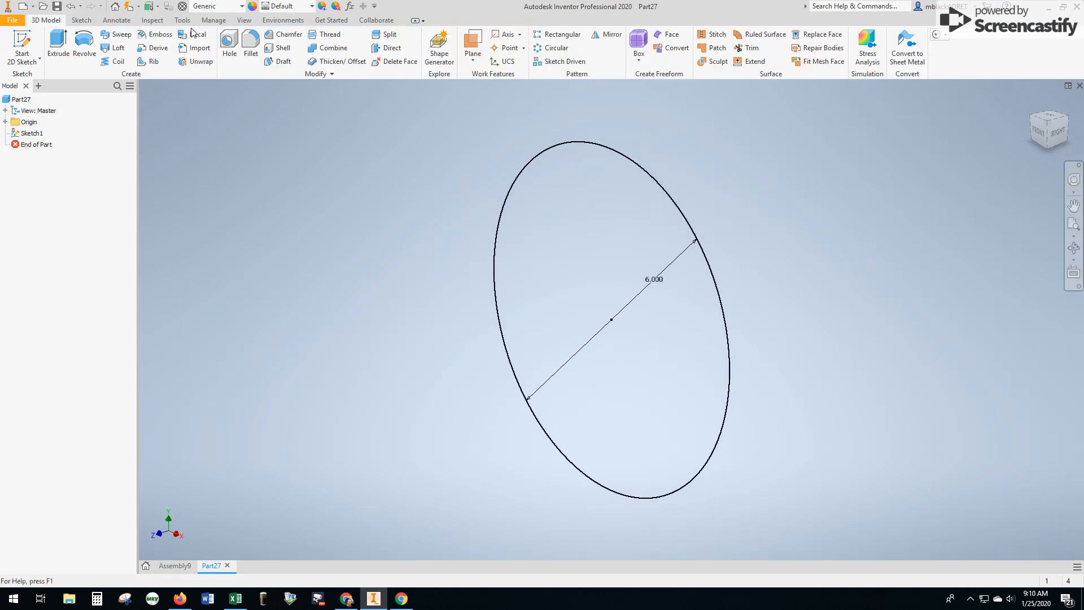
click(56, 45)
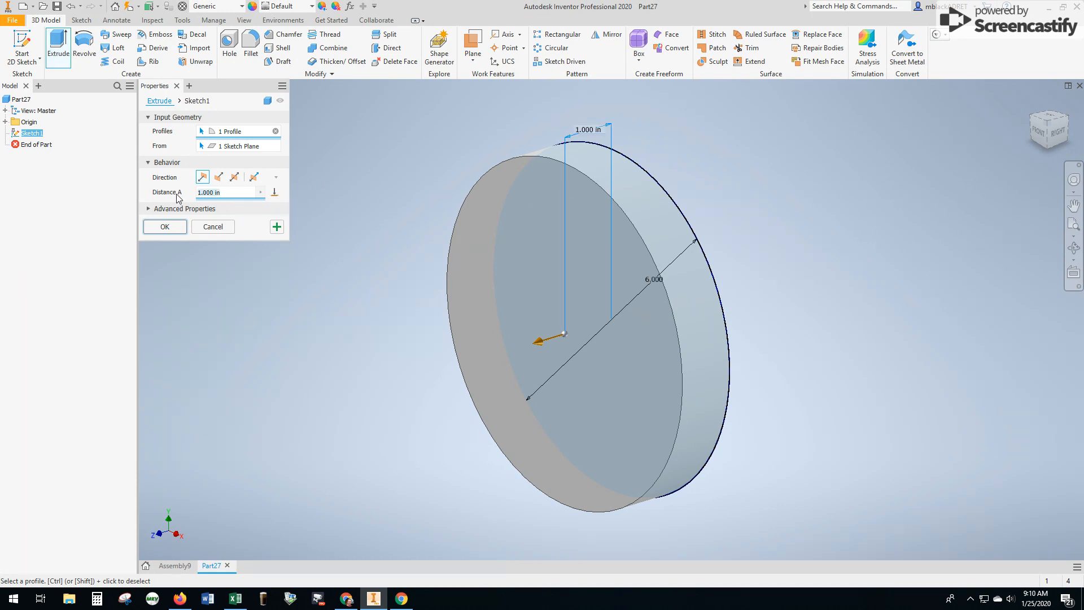
text(.5)
click(165, 227)
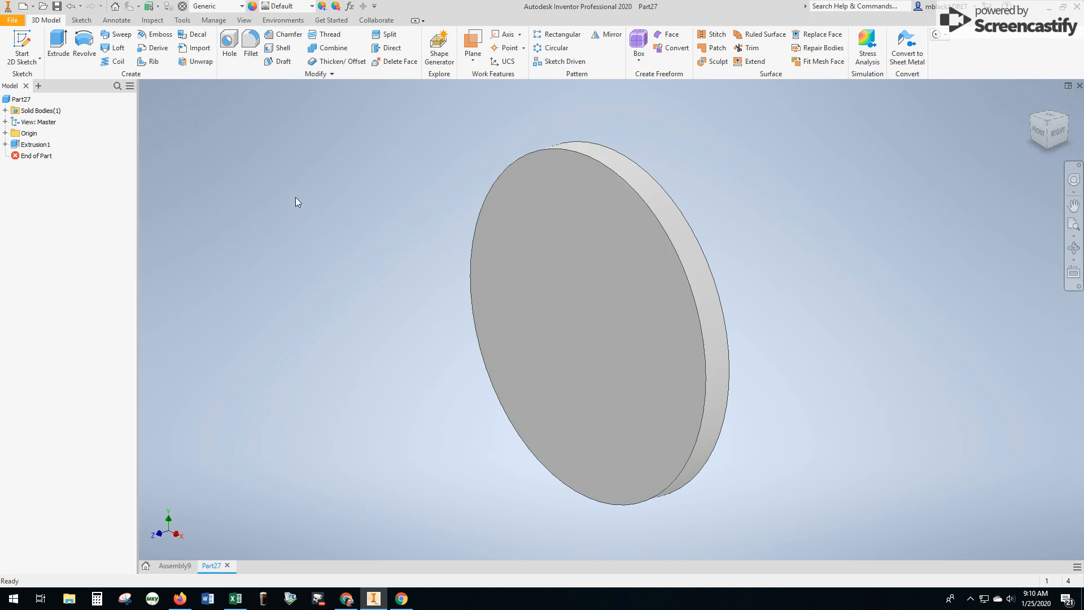
- Sketch a 2 in diameter circle at the center of the disc's front face and extrude it outward 0.5 in as a joined boss
click(30, 41)
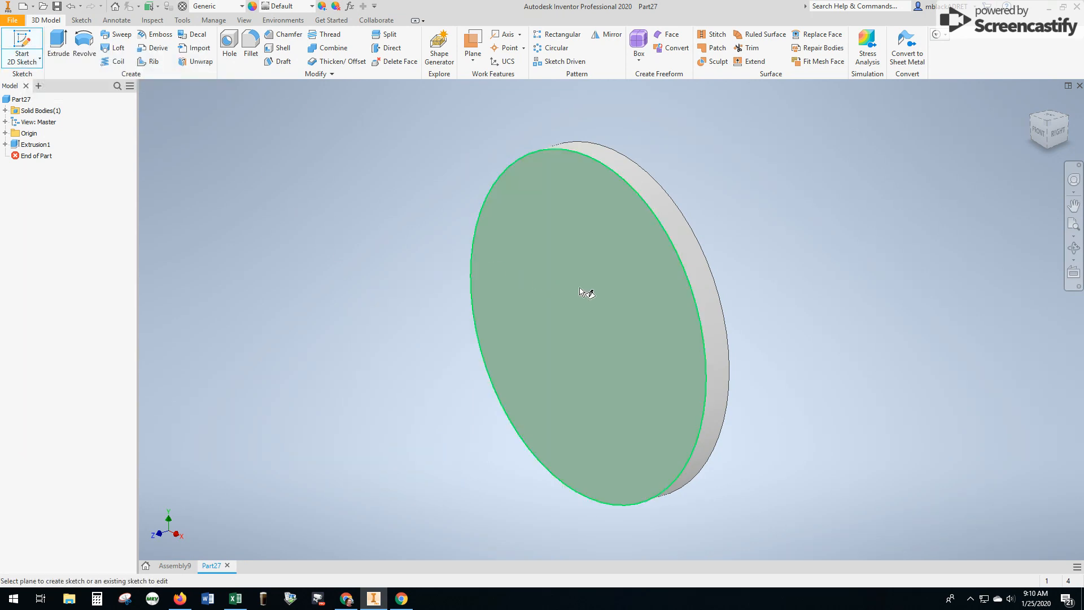
click(579, 290)
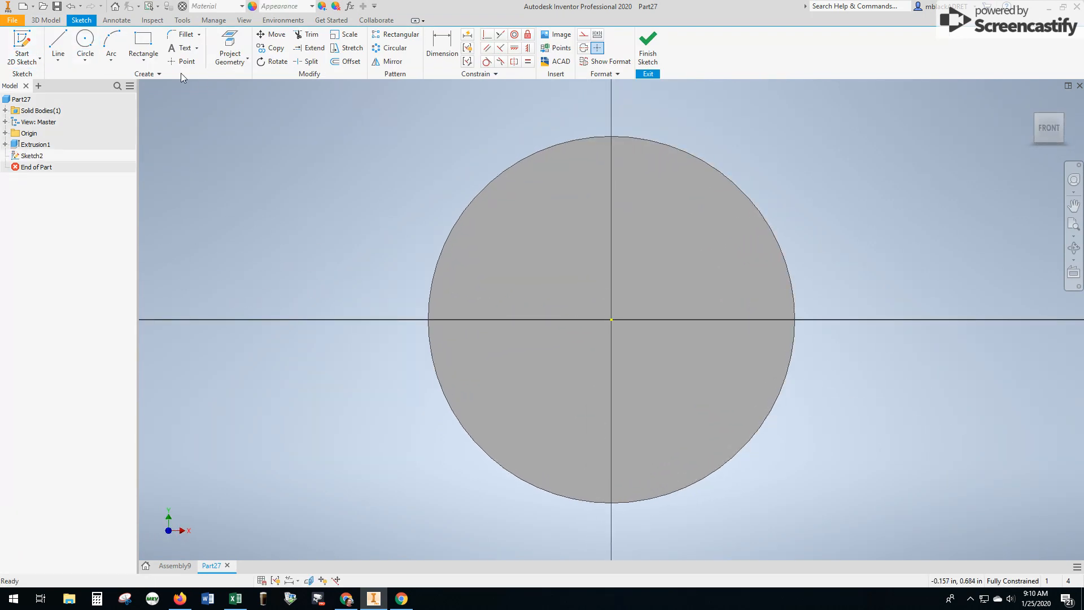
click(89, 44)
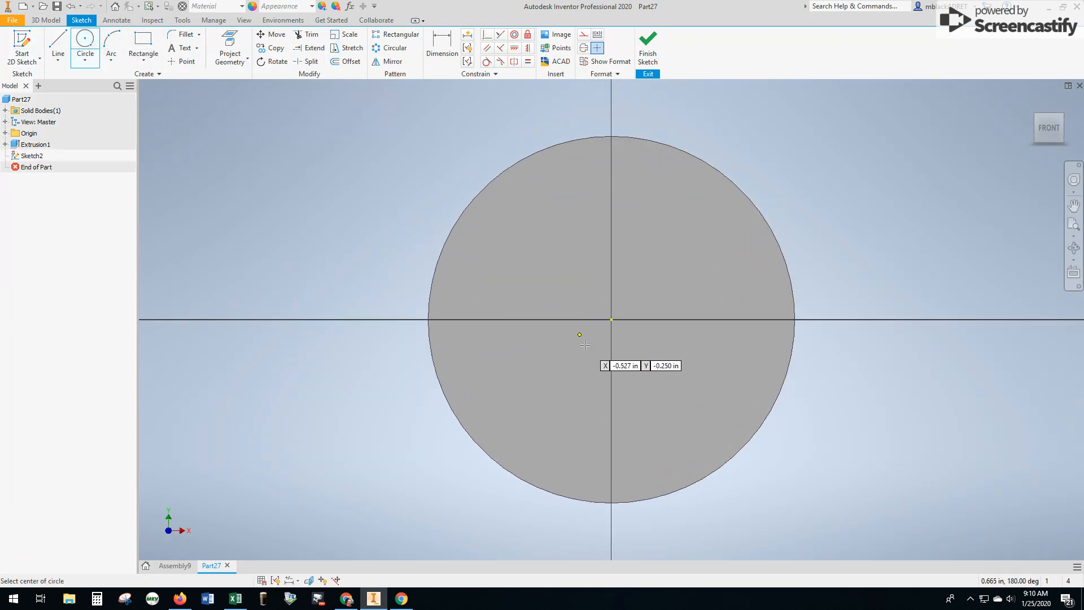
click(611, 319)
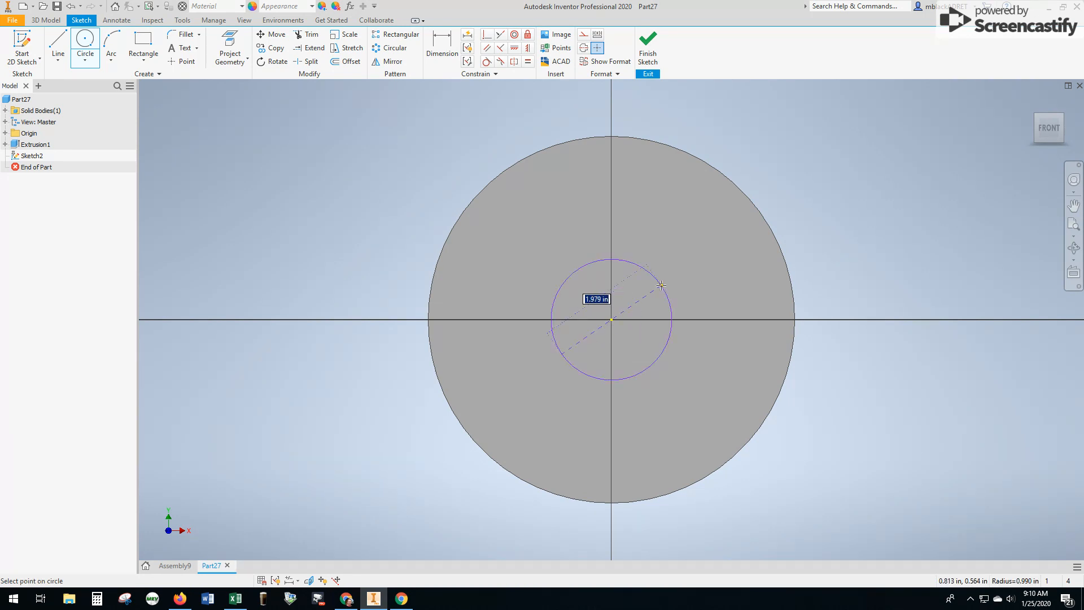
text(2)
key(Return)
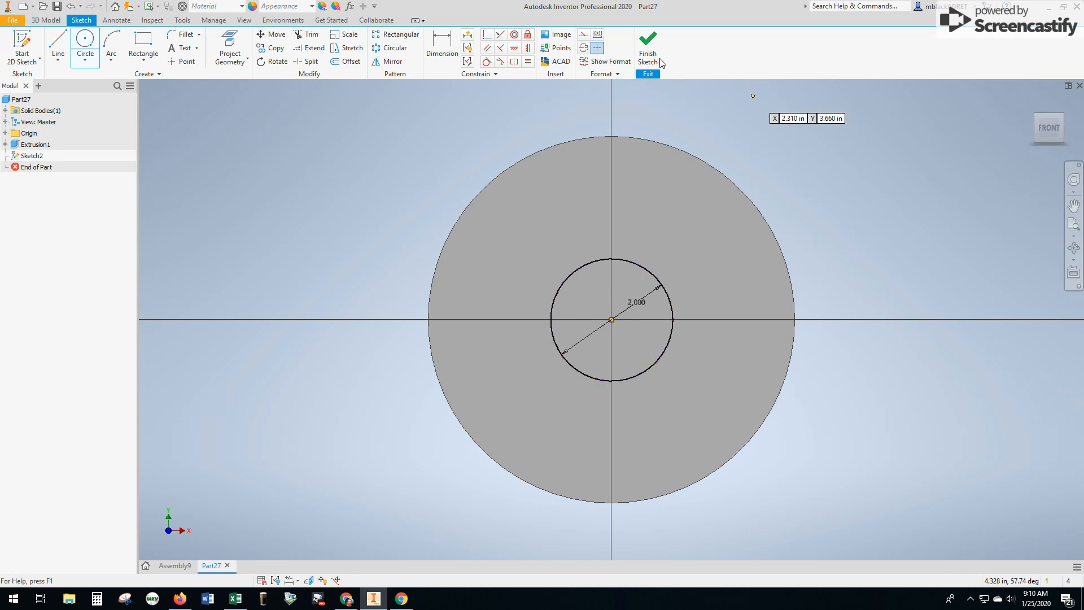
click(655, 52)
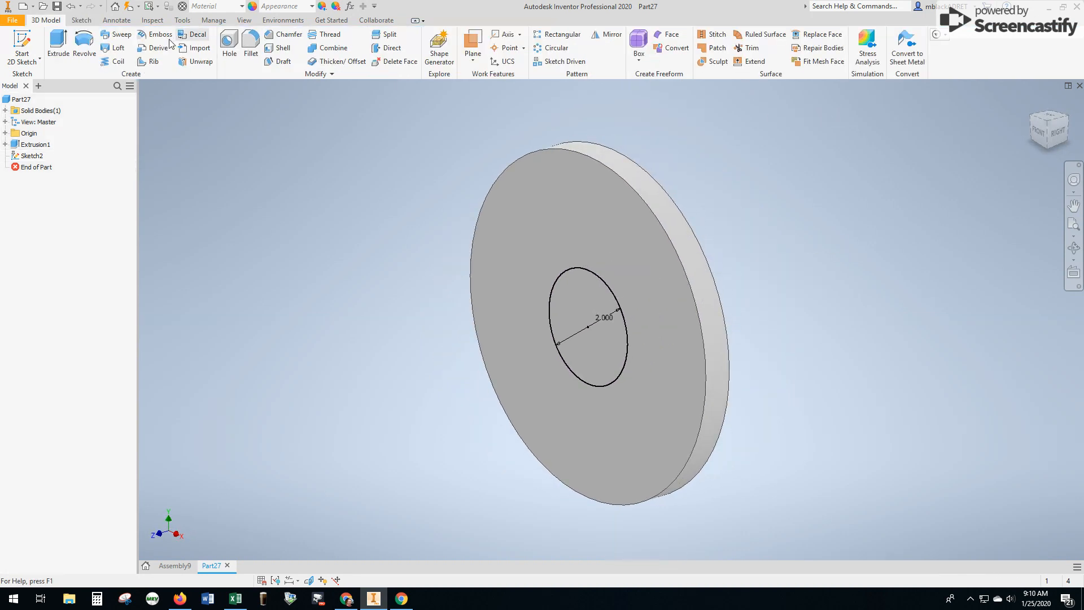
click(58, 45)
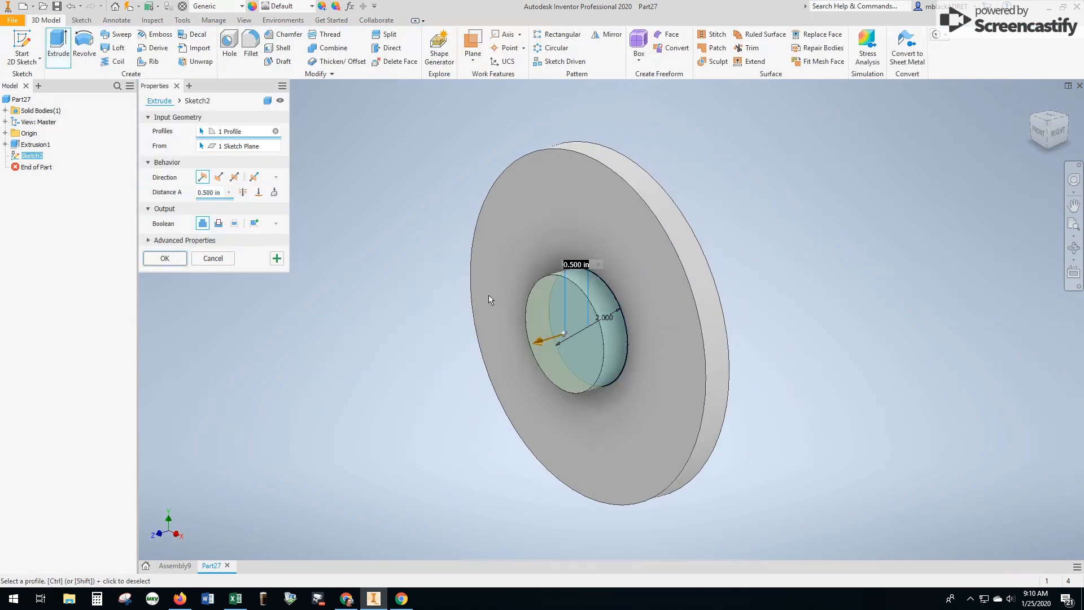
click(159, 259)
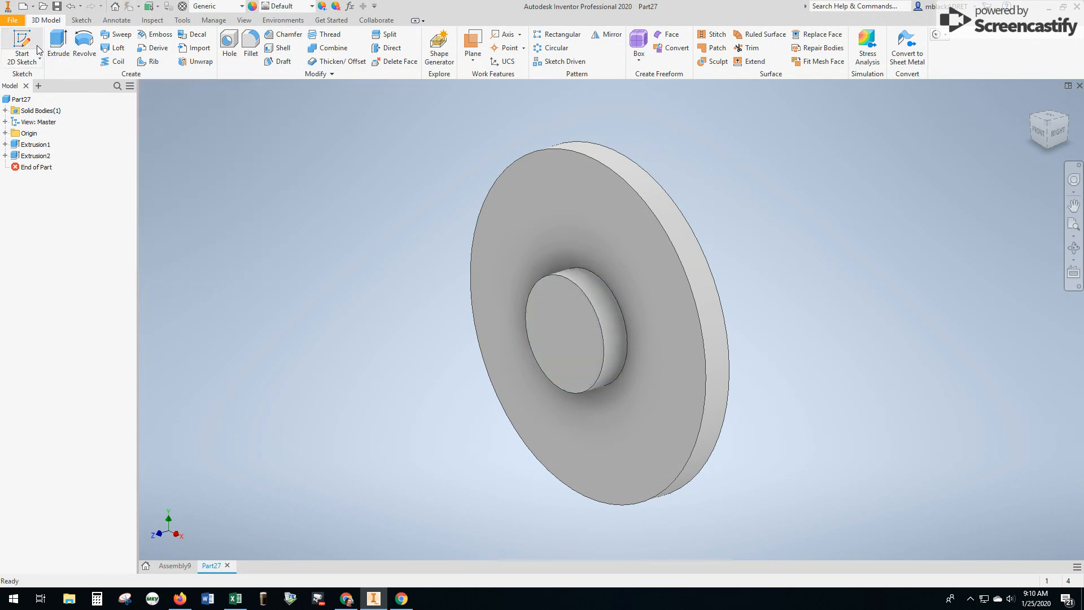
- Sketch a 0.5 in diameter circle at the center of the boss's front face and finish the sketch
click(21, 39)
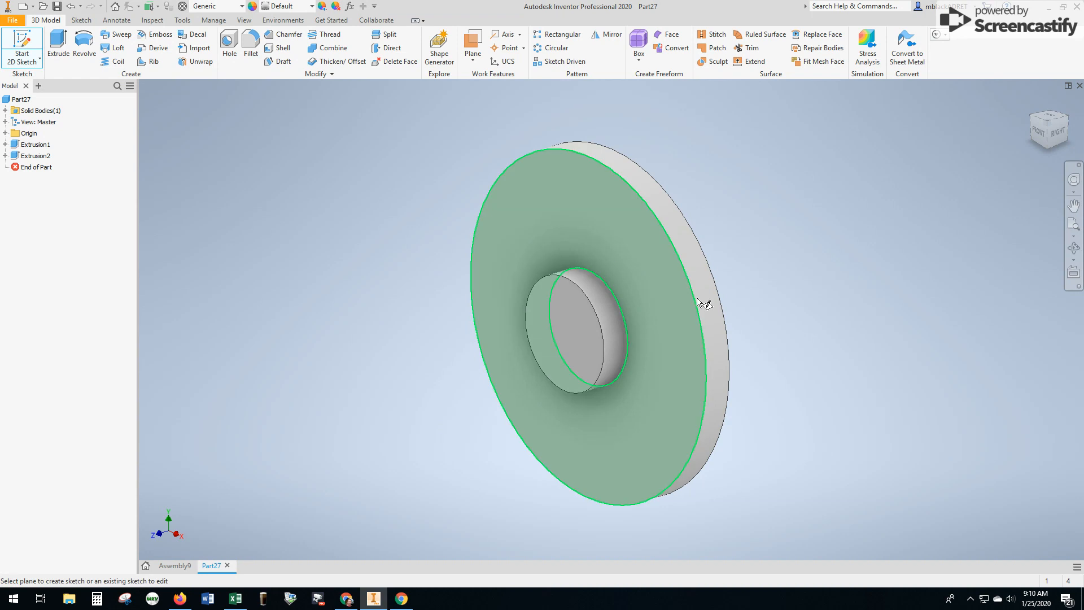
click(559, 332)
click(93, 45)
click(611, 319)
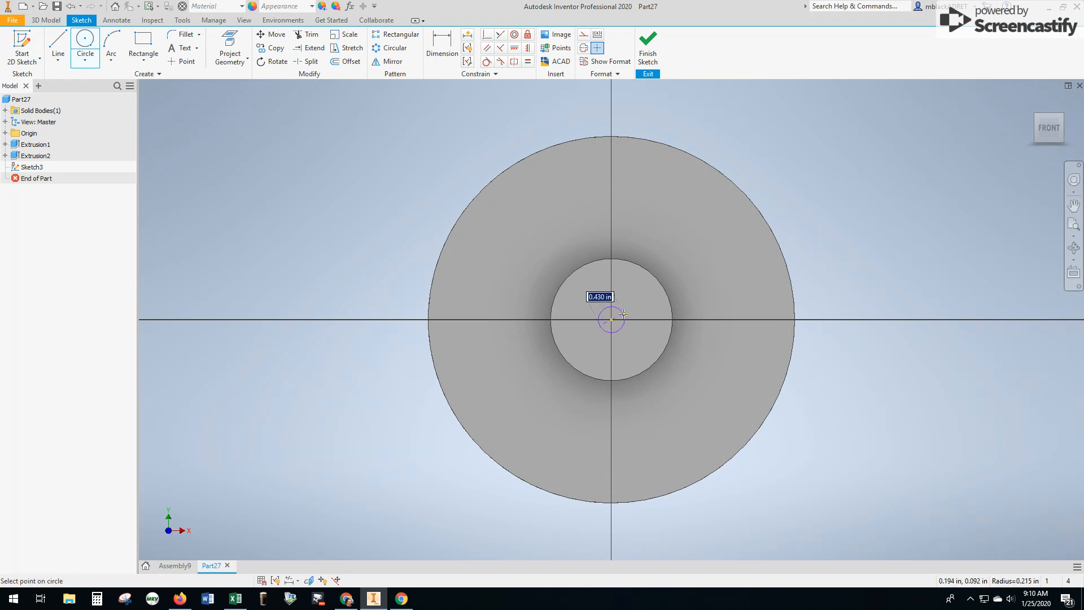
text(.5)
key(Return)
click(647, 48)
- Extrude the 0.5 in circle as a cut in the flipped direction, through all of the boss and disc
click(62, 43)
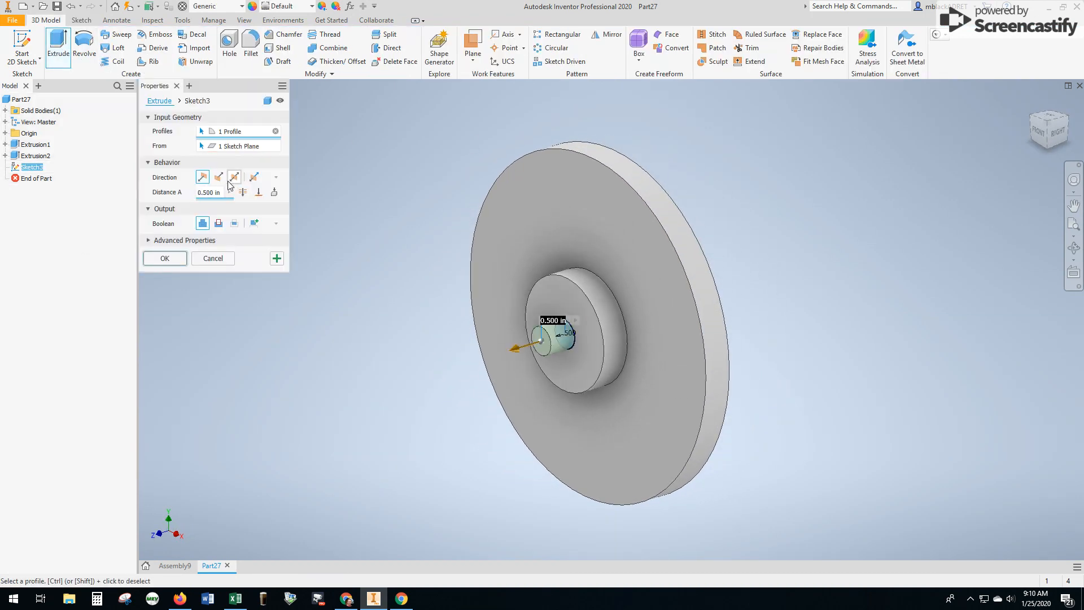
click(218, 178)
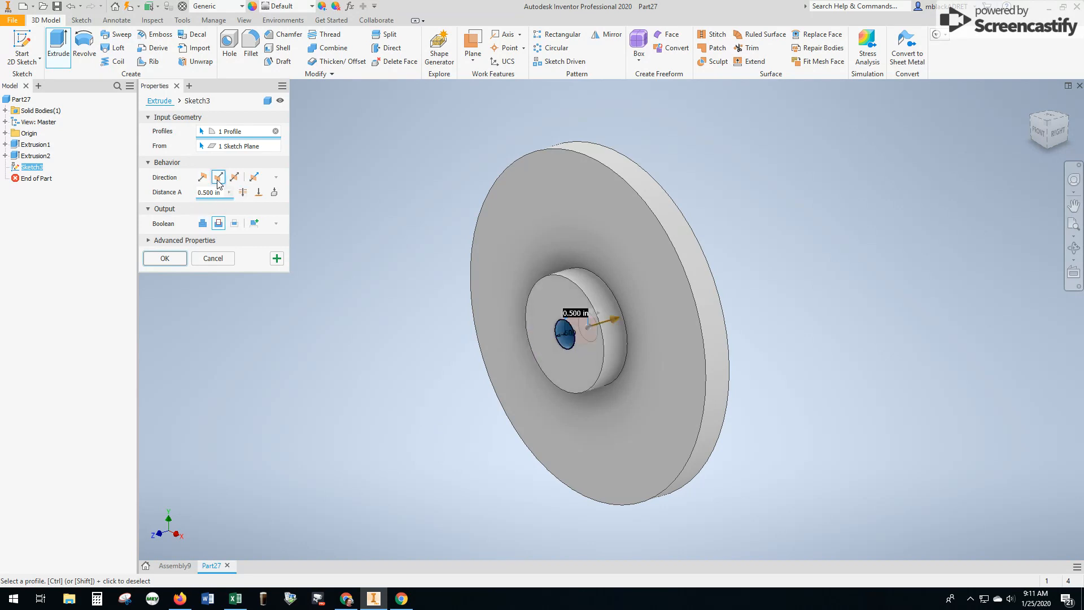
click(247, 192)
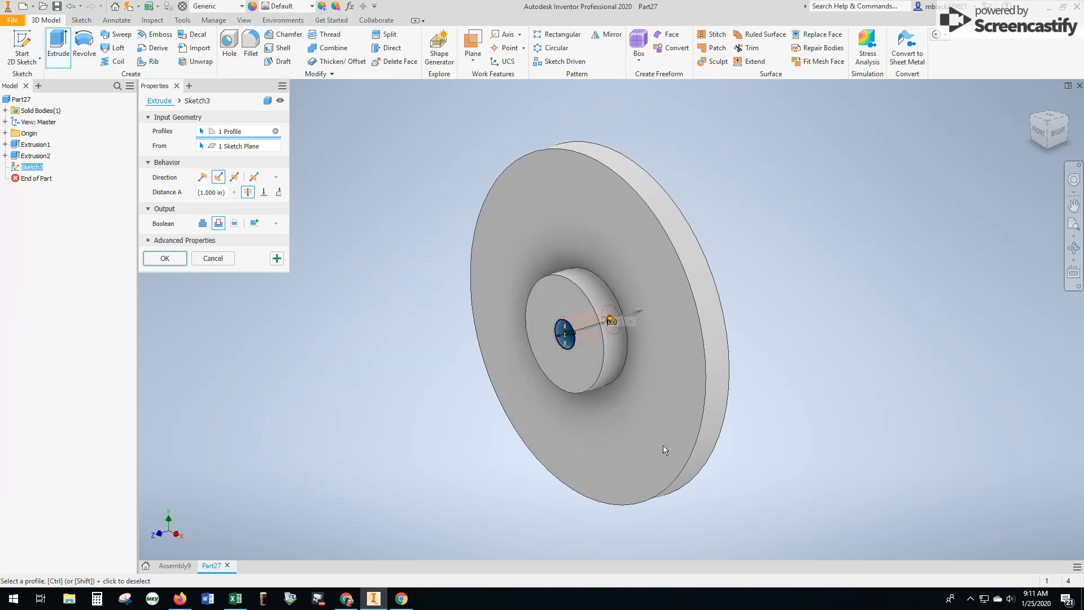
click(167, 259)
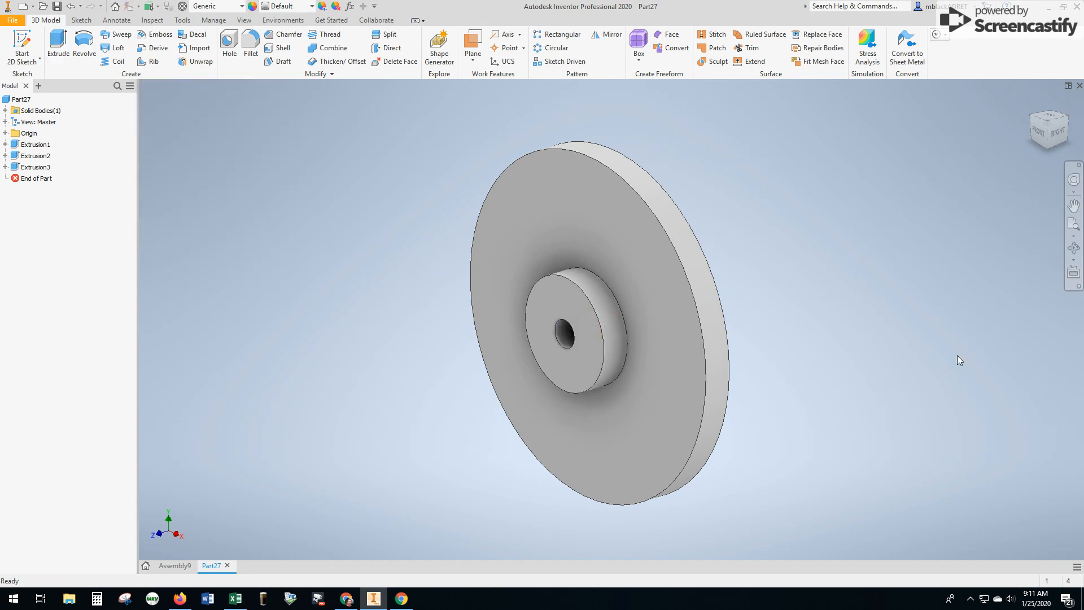
mouse_move(148, 135)
shift+middle_down()
mouse_move(256, 107)
mouse_move(281, 553)
shift+middle_up()
shift+middle_drag(237, 82, 186, 125)
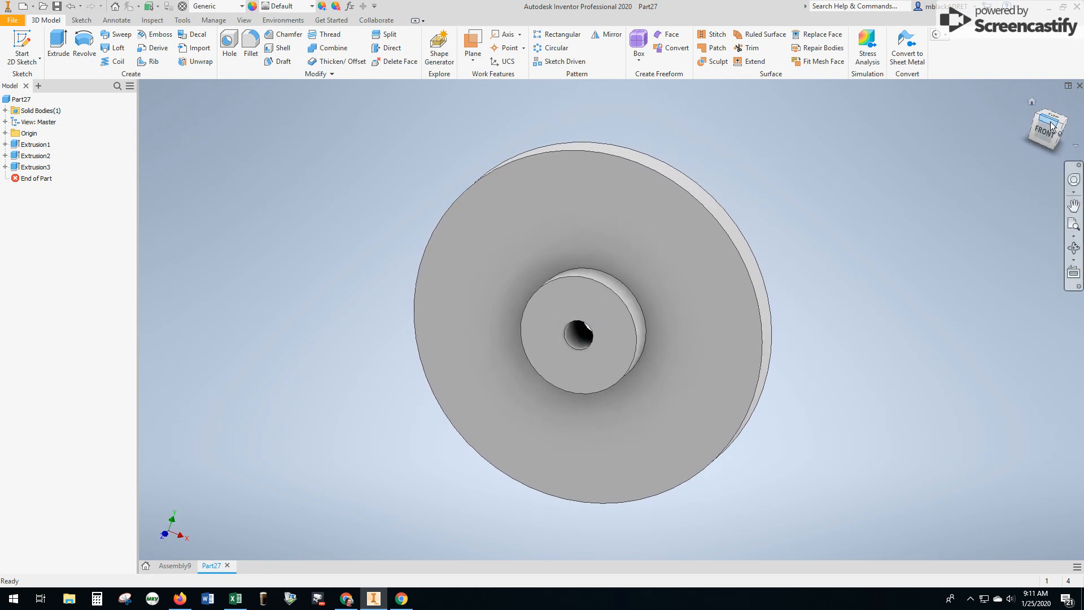
- Sketch a 0.5 in diameter circle on the disc's front face, centered on the rim directly above the center, and finish the sketch
click(22, 40)
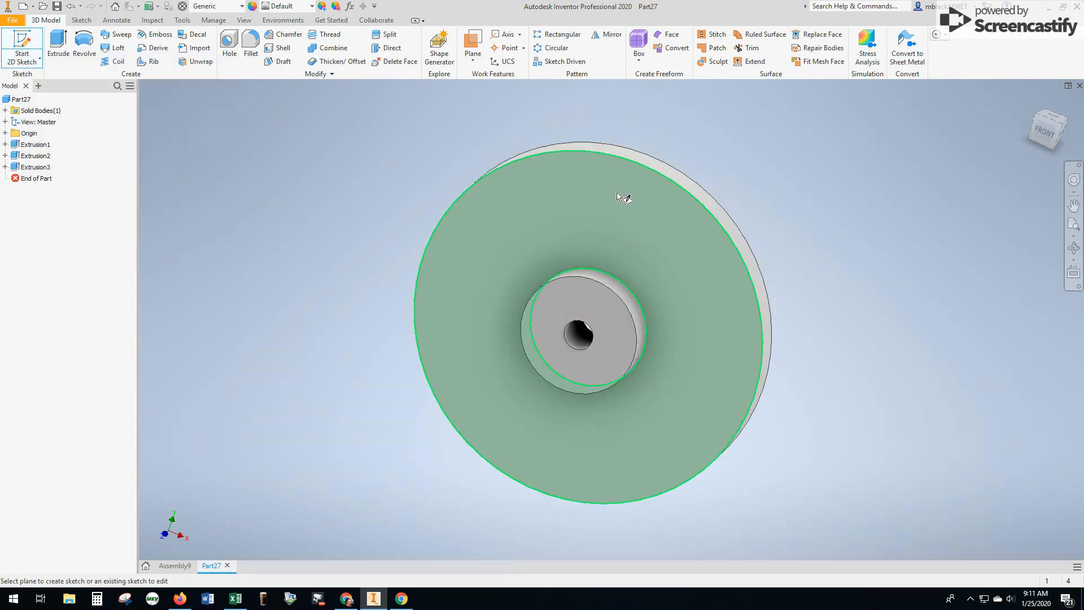
click(592, 181)
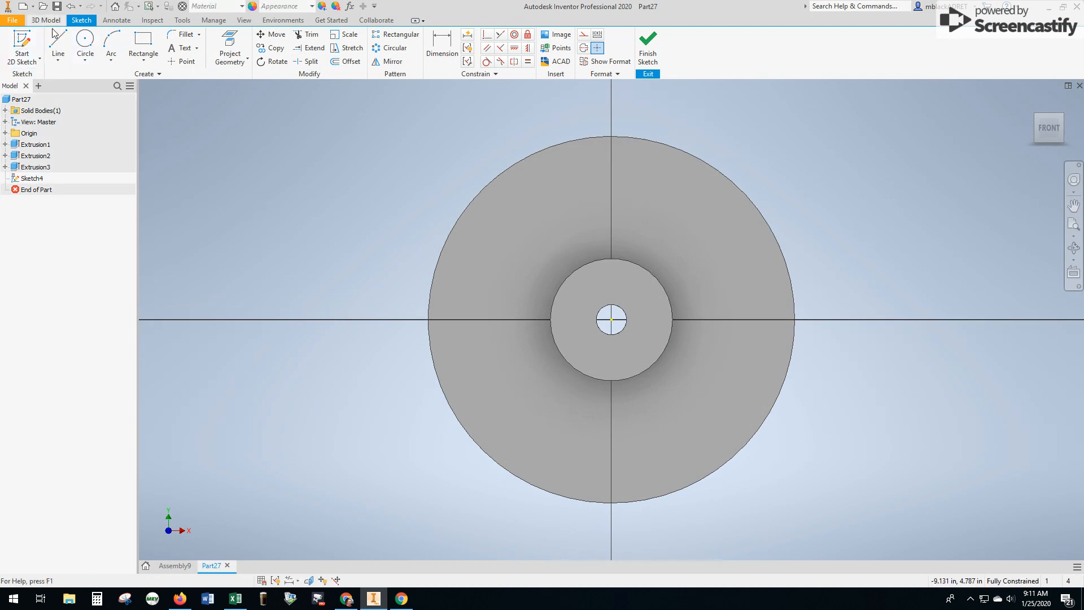
click(85, 43)
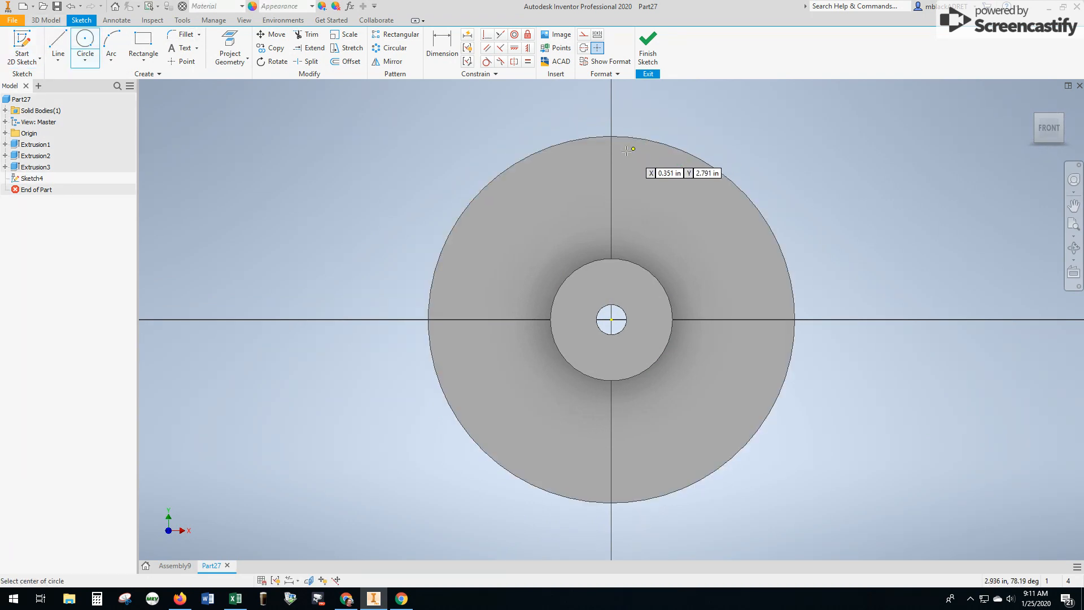
scroll(596, 128, down, 1)
scroll(599, 133, up, 2)
scroll(600, 134, up, 3)
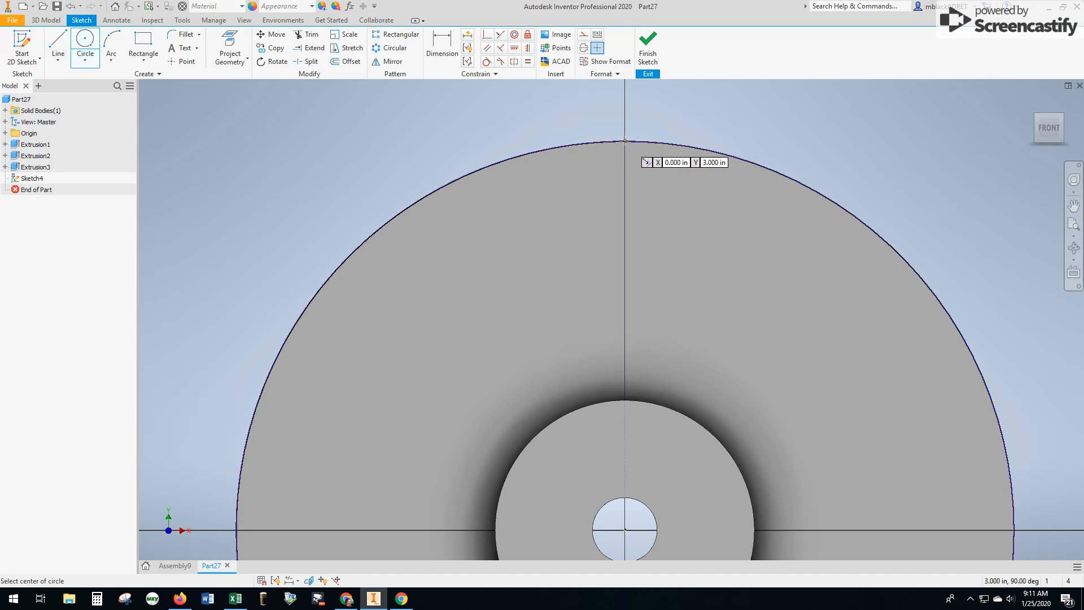
click(625, 141)
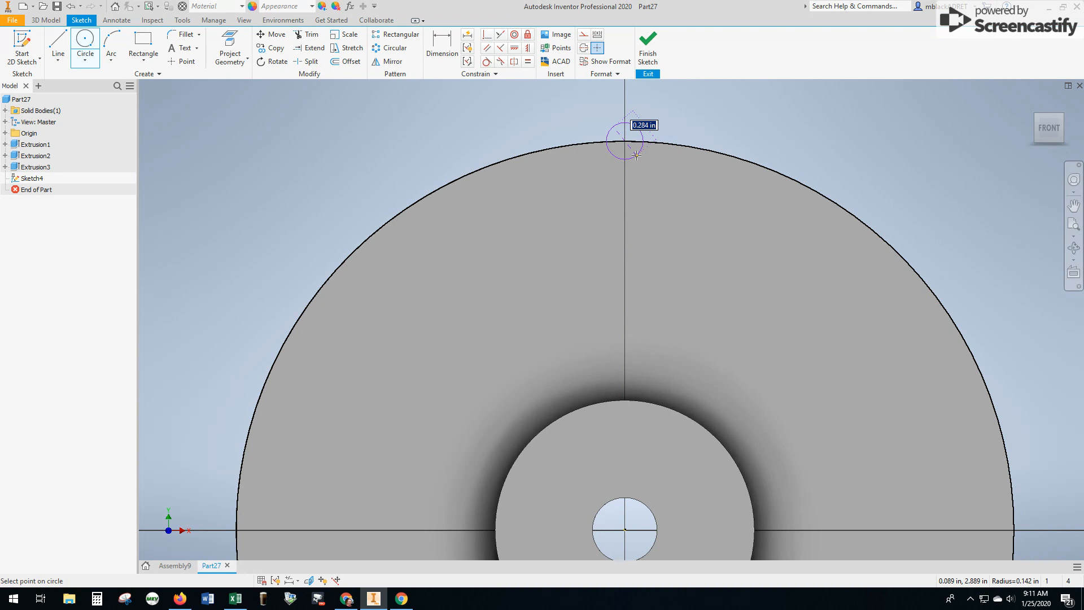
text(.5)
key(Return)
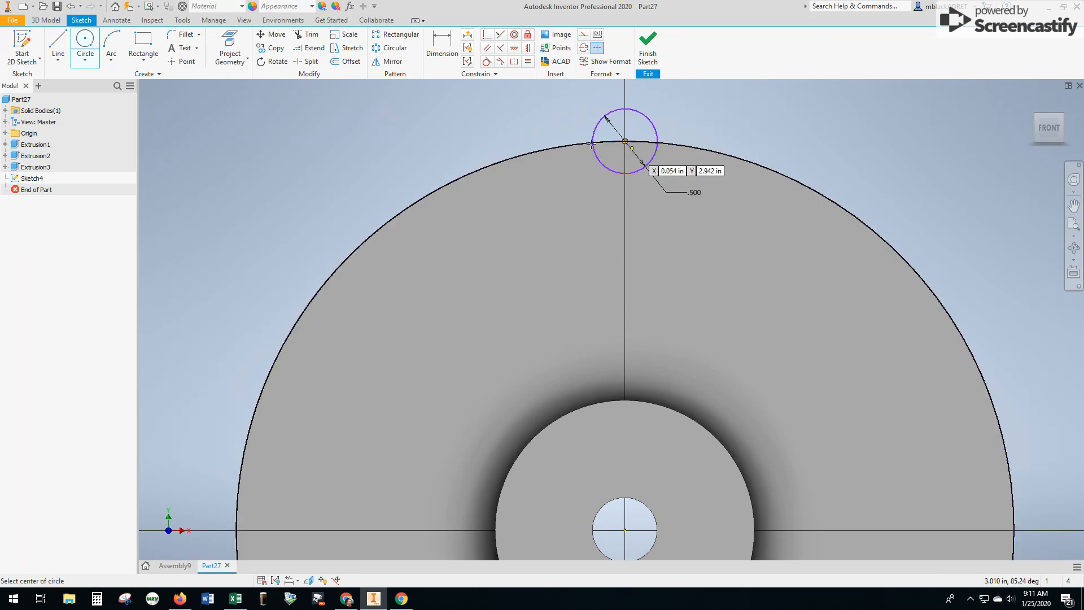
click(643, 59)
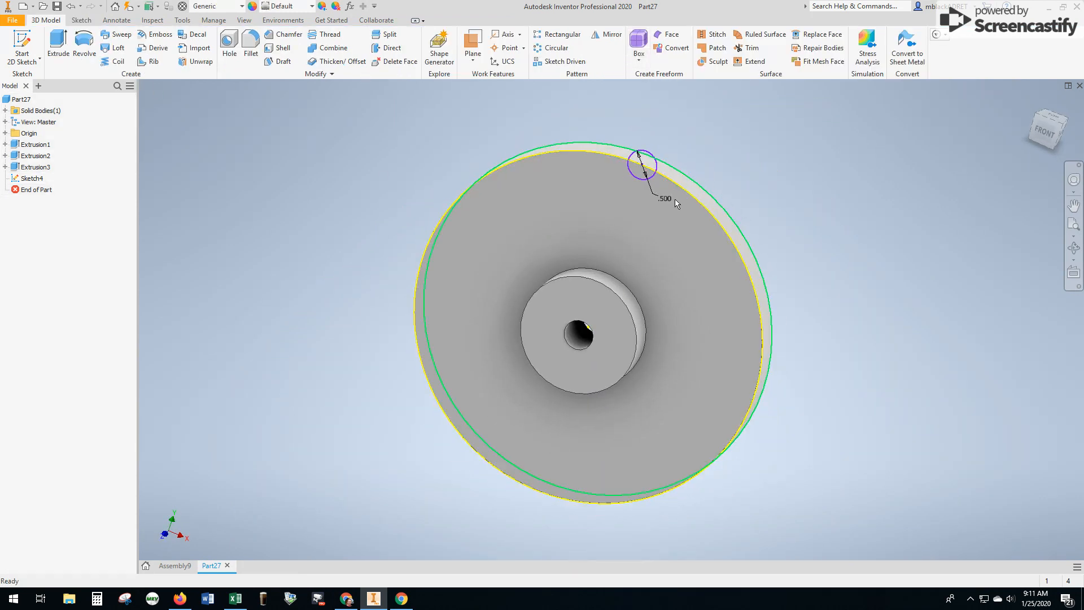
- Extrude the part of the 0.5 in circle inside the rim as a cut in the flipped direction, through all of the disc
scroll(641, 160, up, 3)
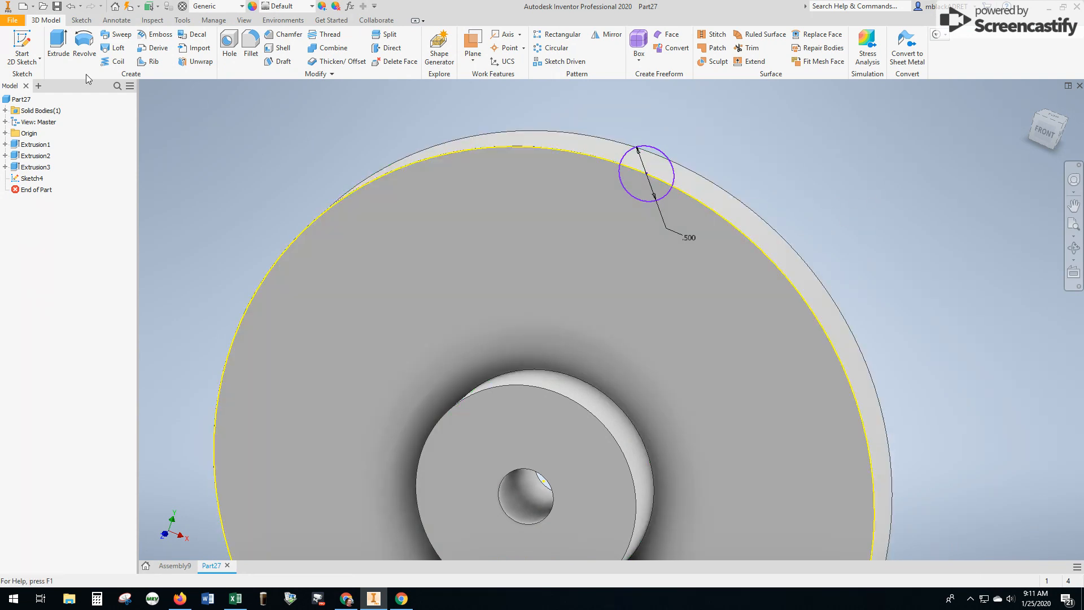
click(63, 42)
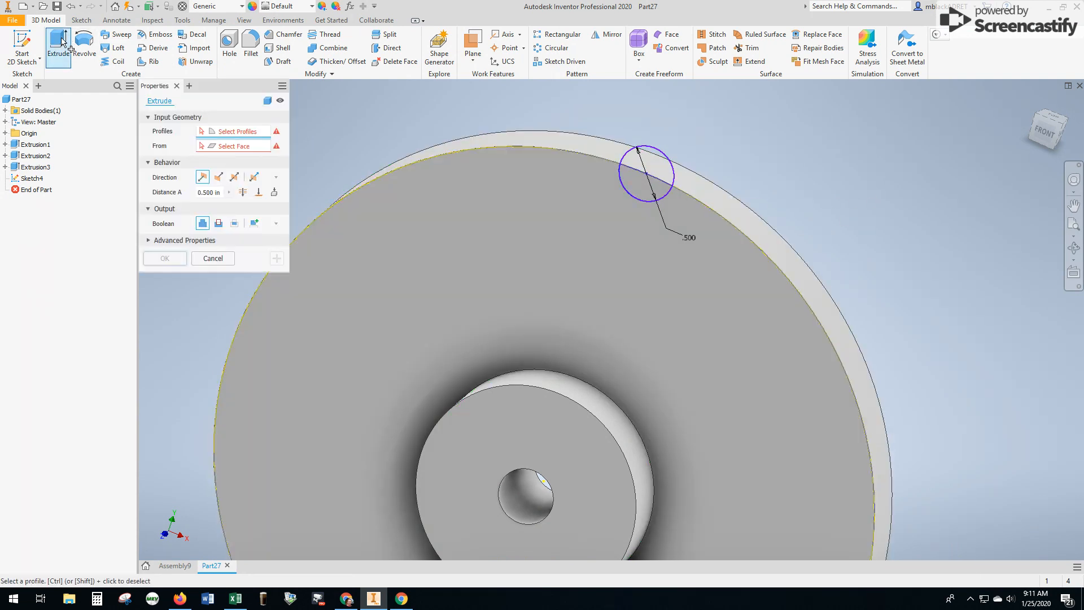
click(635, 181)
click(220, 177)
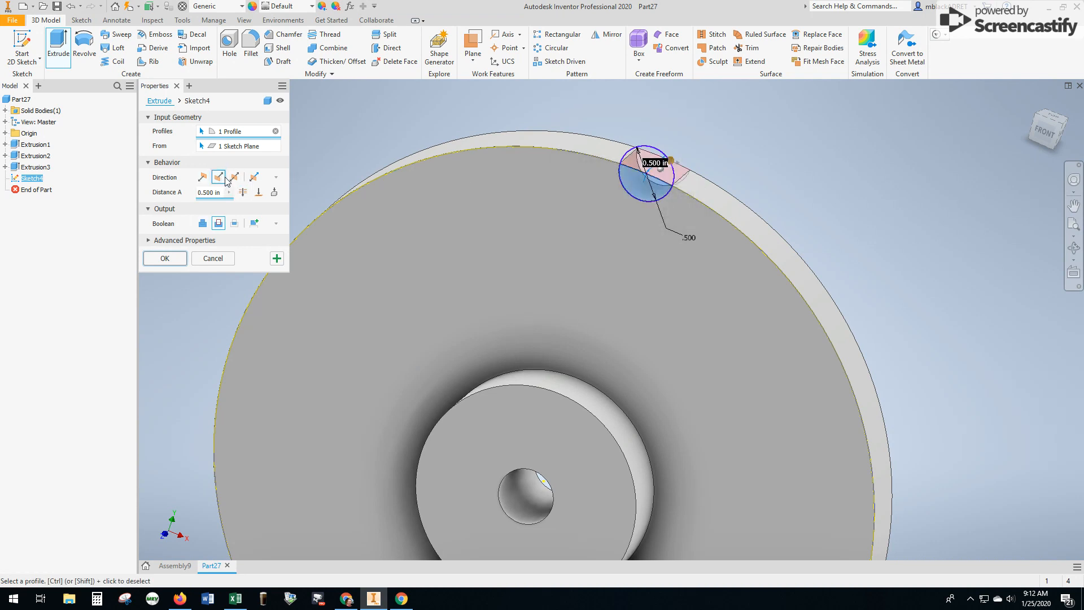
click(243, 192)
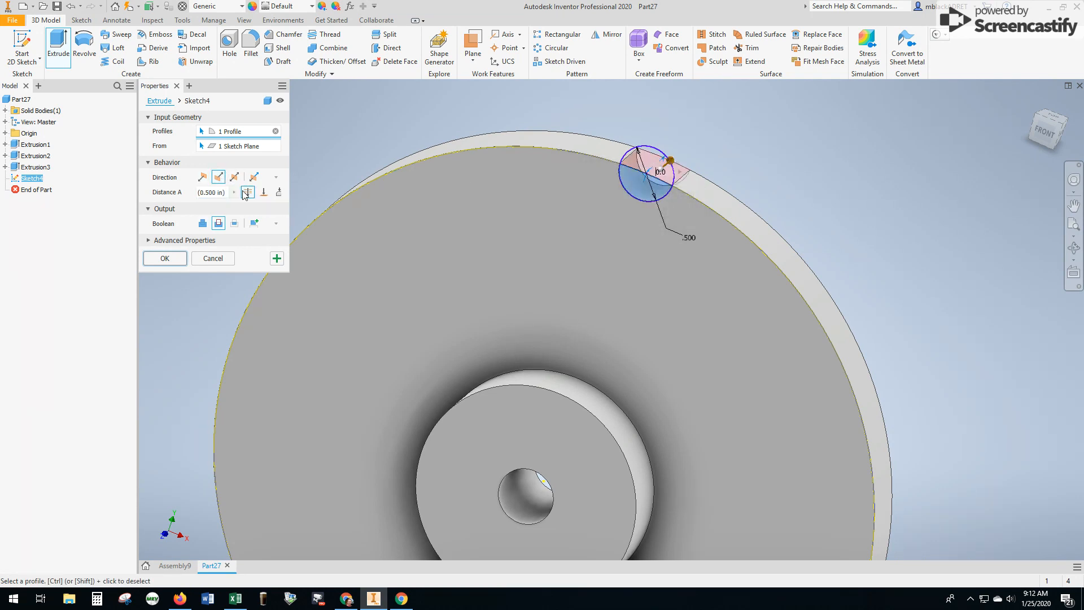
click(165, 258)
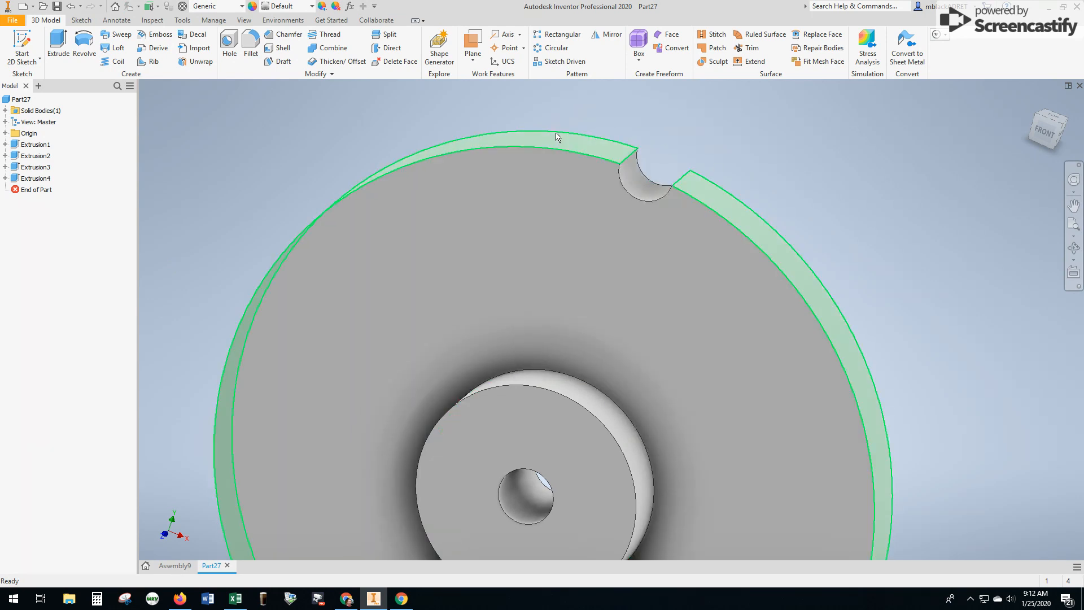
- Fillet the two edges where the notch meets the disc's rim with a 0.125 in radius
click(252, 43)
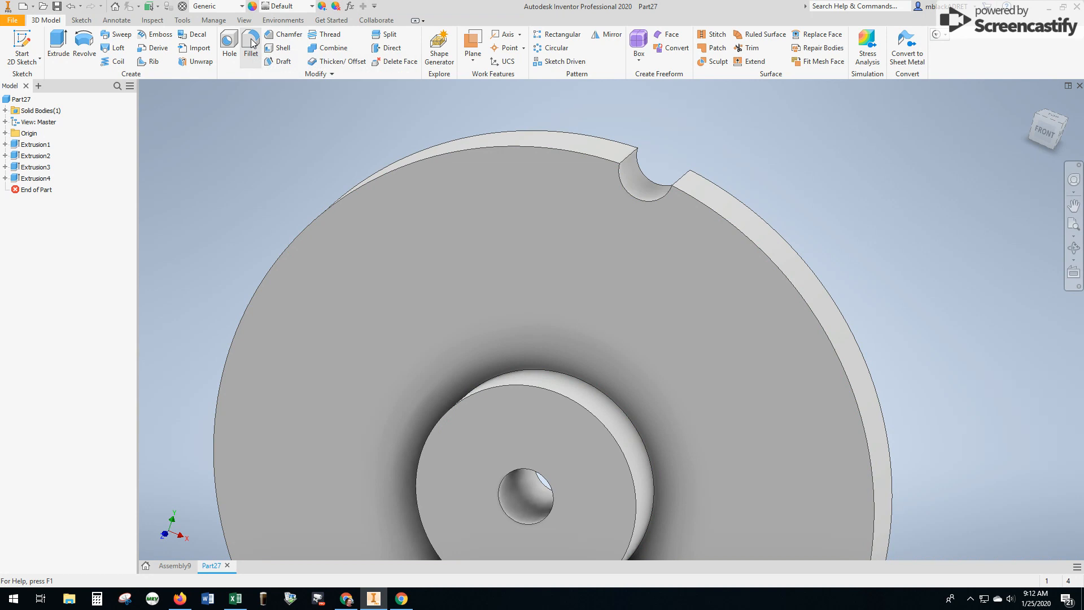
click(631, 161)
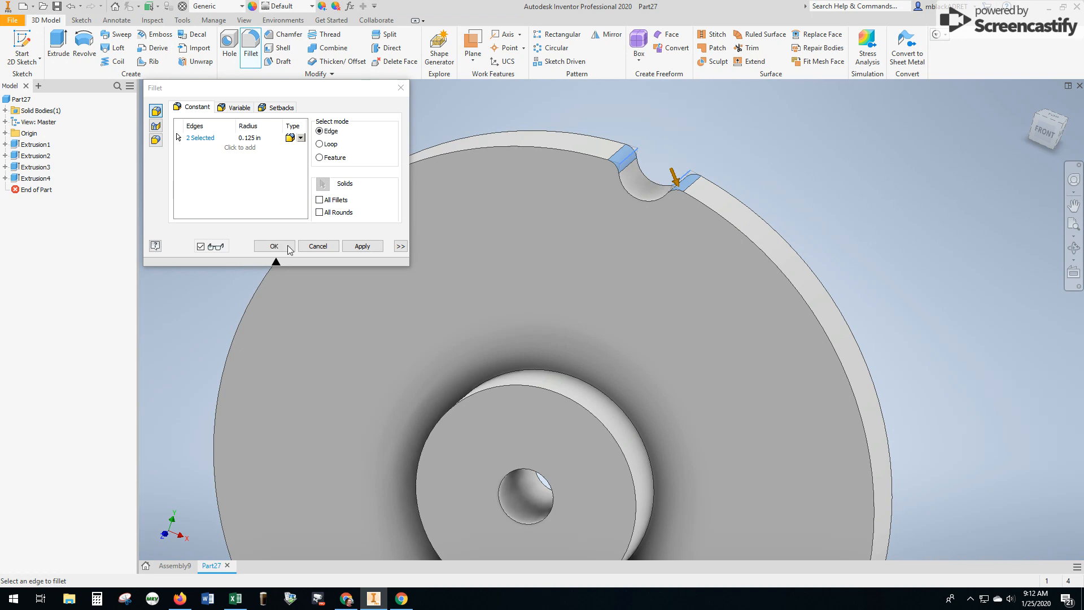
click(274, 246)
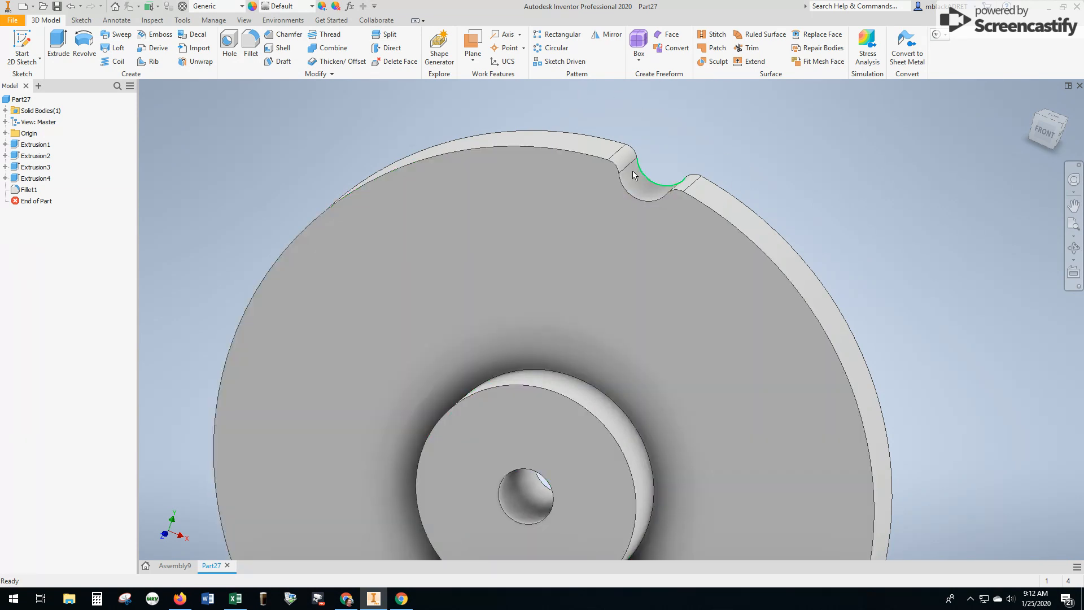
- Circular-pattern the notch and its fillets around the central hole's axis with 24 occurrences over 360 degrees
click(548, 50)
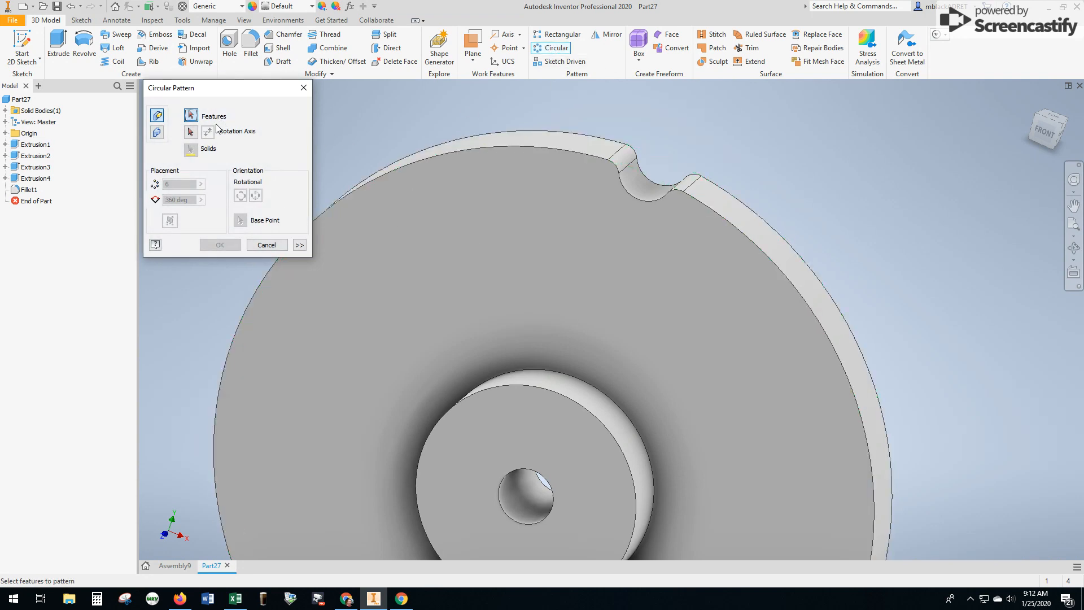
click(637, 189)
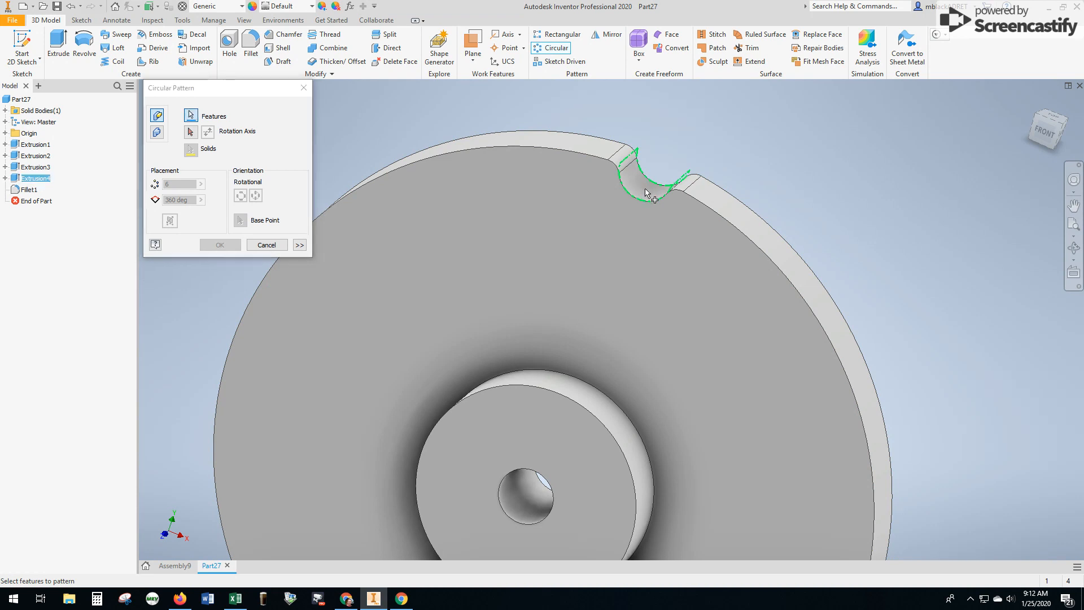
click(627, 163)
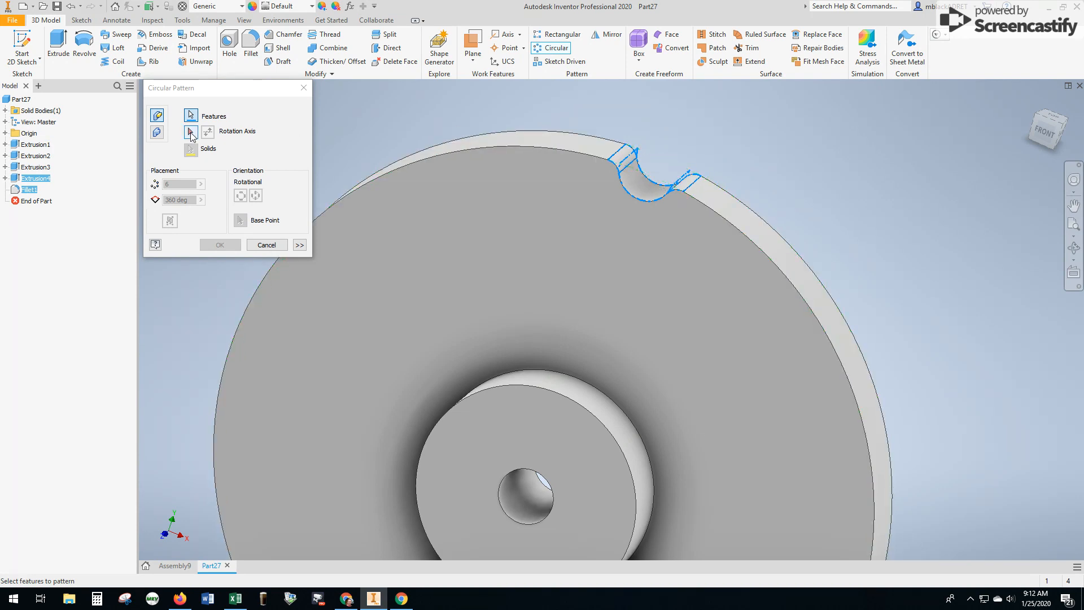
click(191, 134)
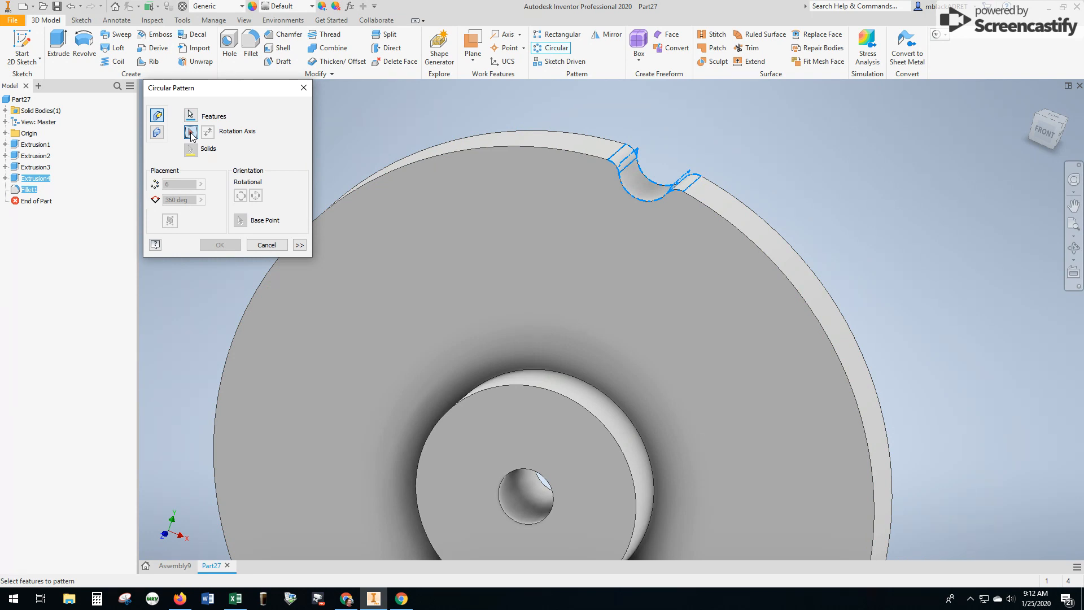
click(532, 490)
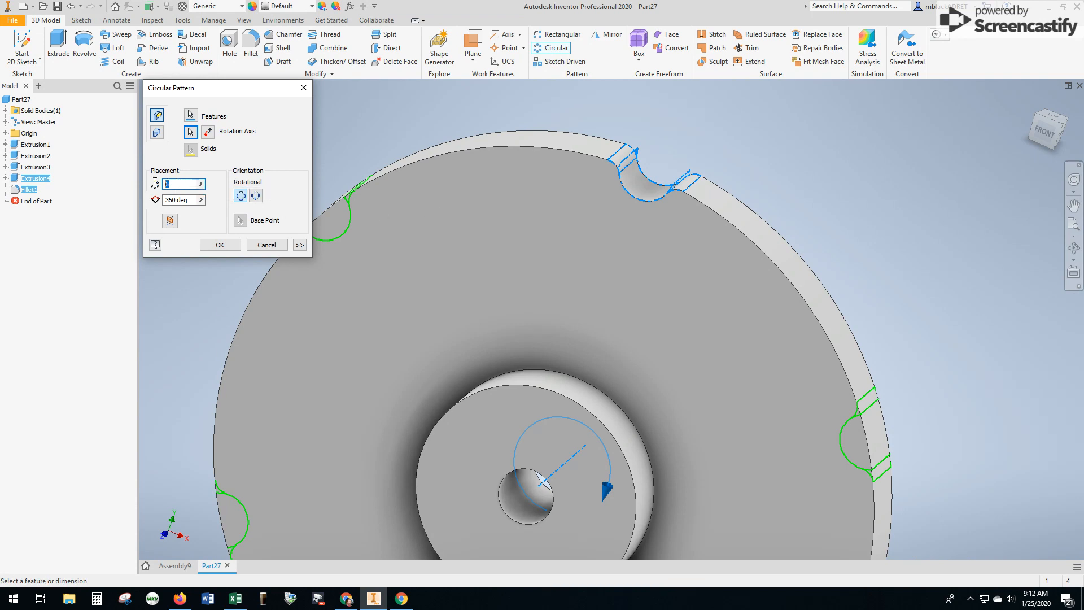
text(24)
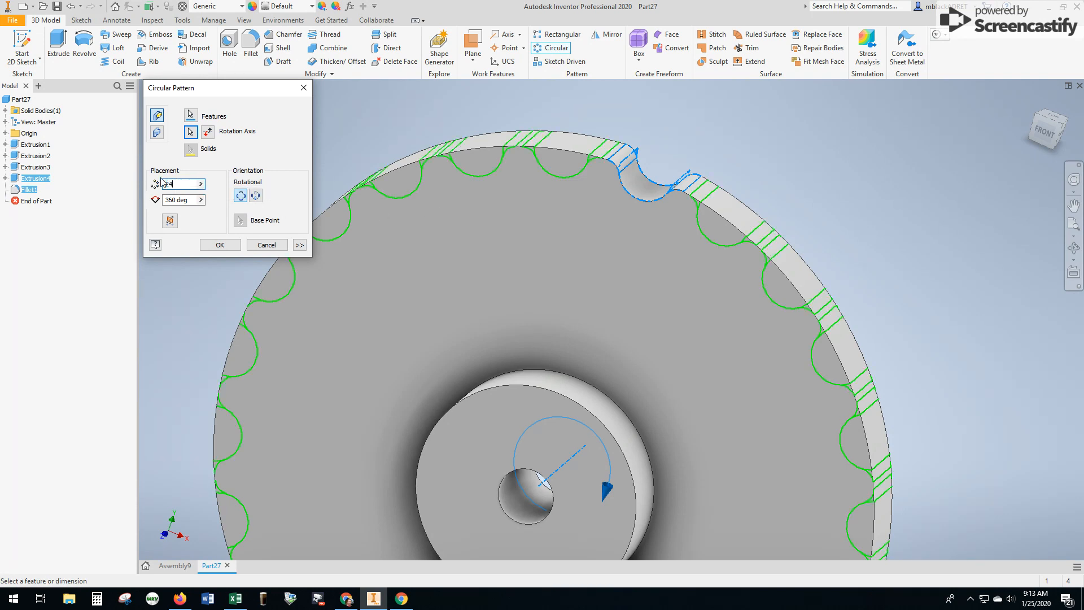
click(219, 246)
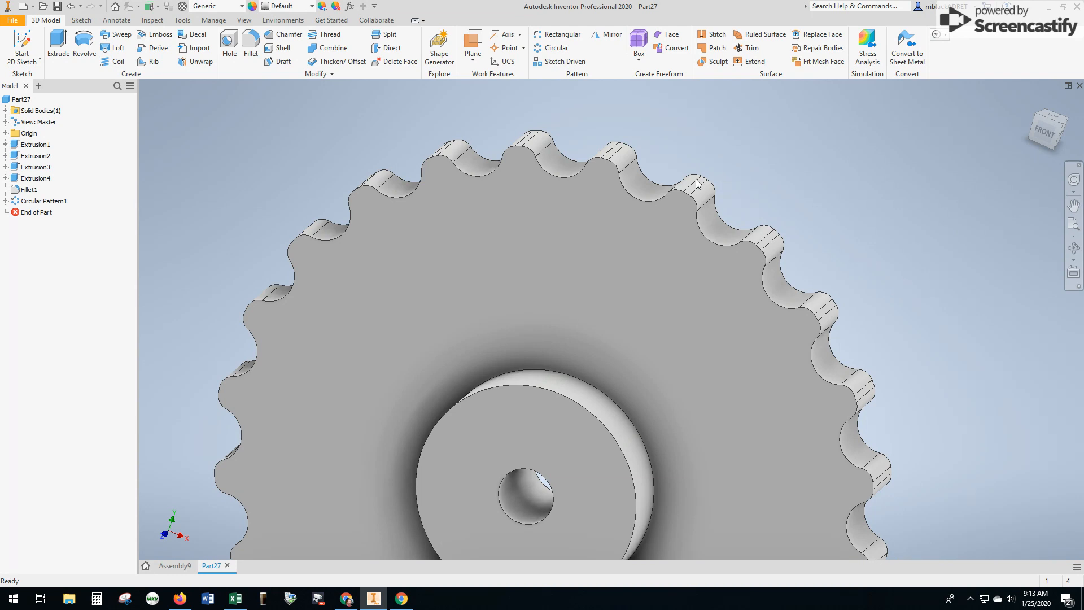
- Sketch a 0.25 in diameter circle on the boss's front face about 0.81 in above center and extrude it outward 0.5 in as a joined pin
click(26, 39)
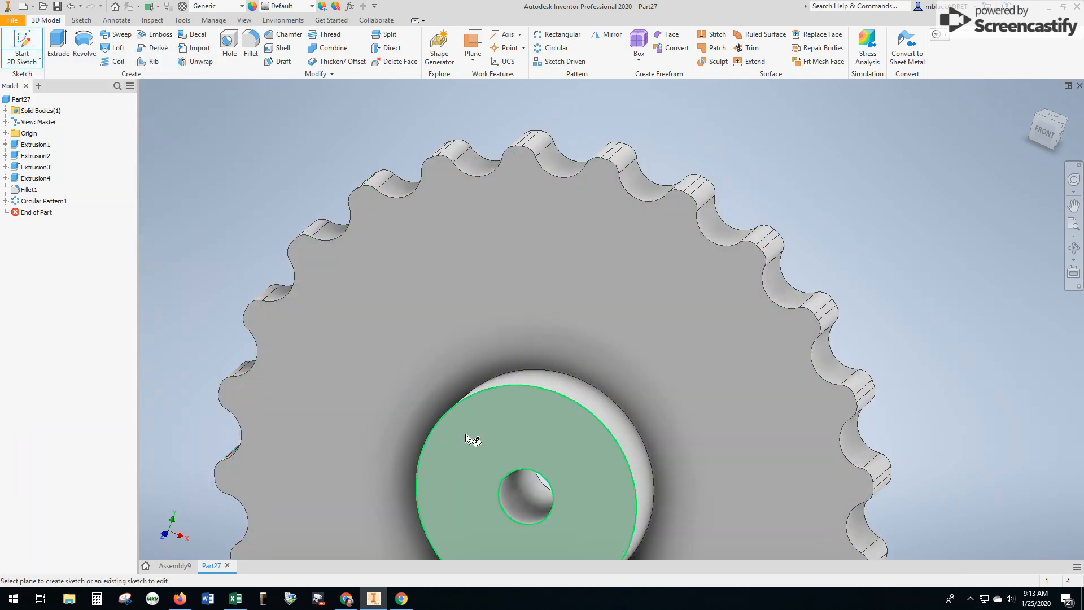
click(545, 425)
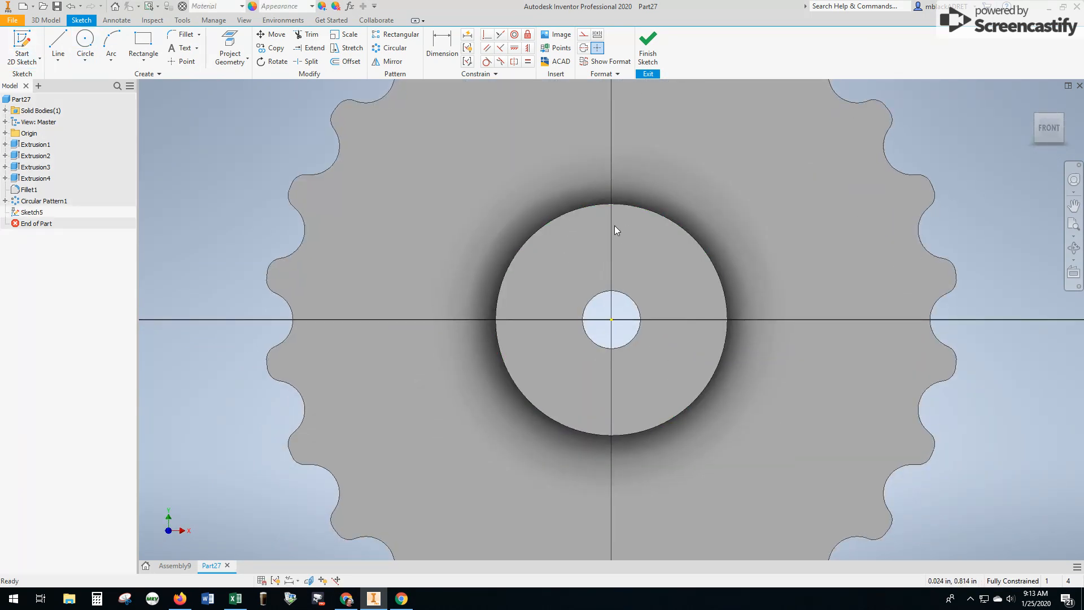
click(85, 40)
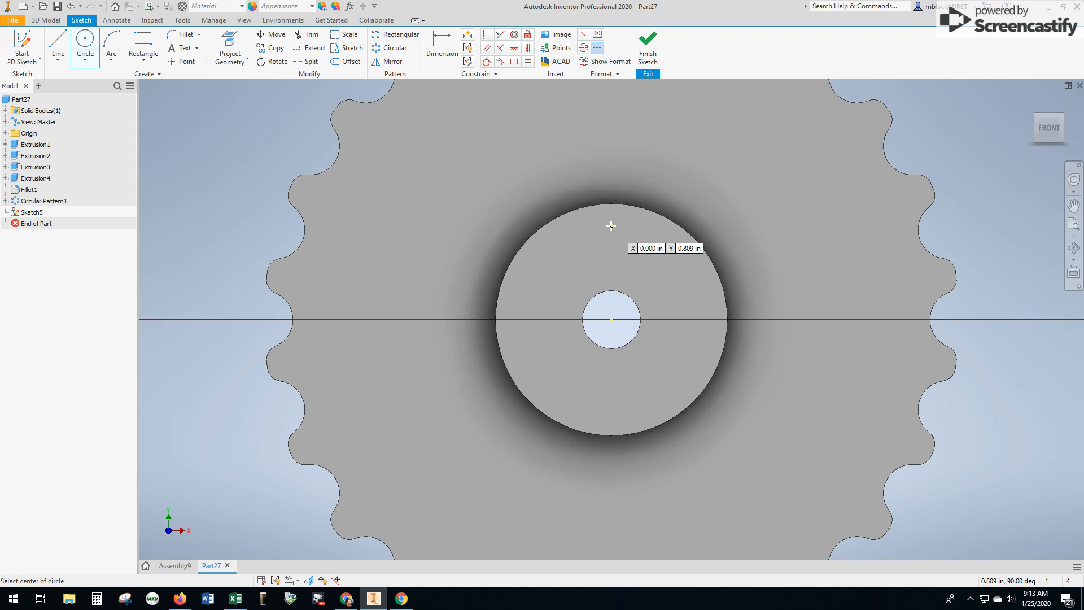
click(611, 225)
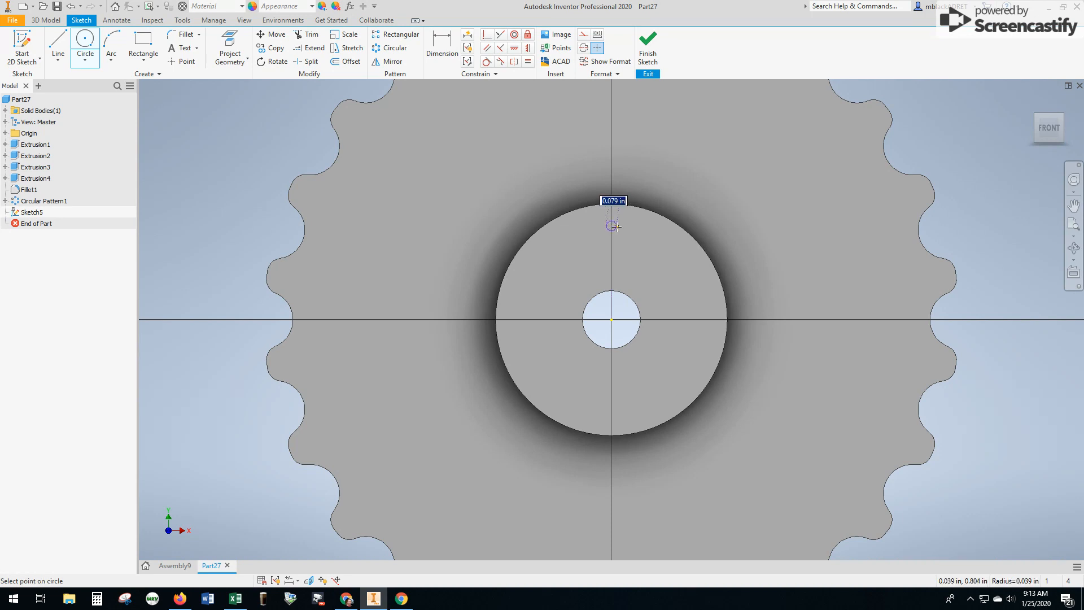
text(.25)
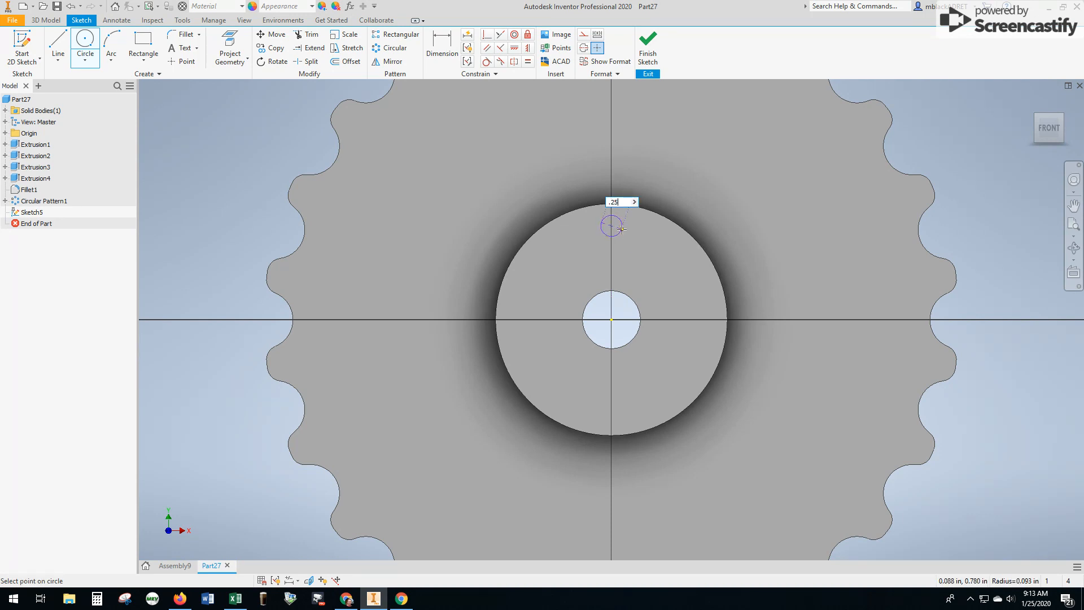
key(Return)
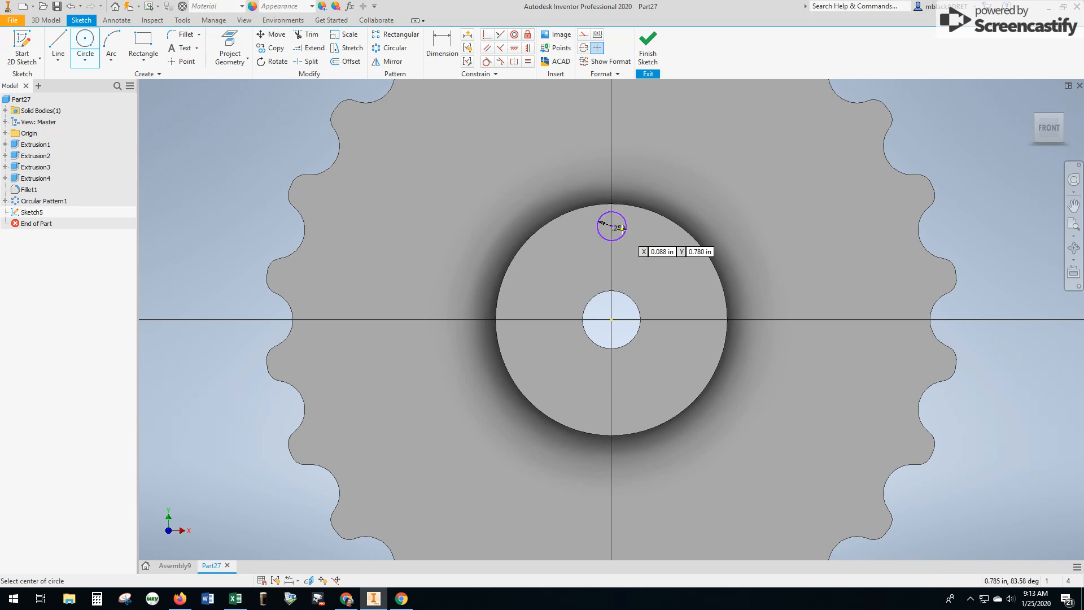
click(648, 48)
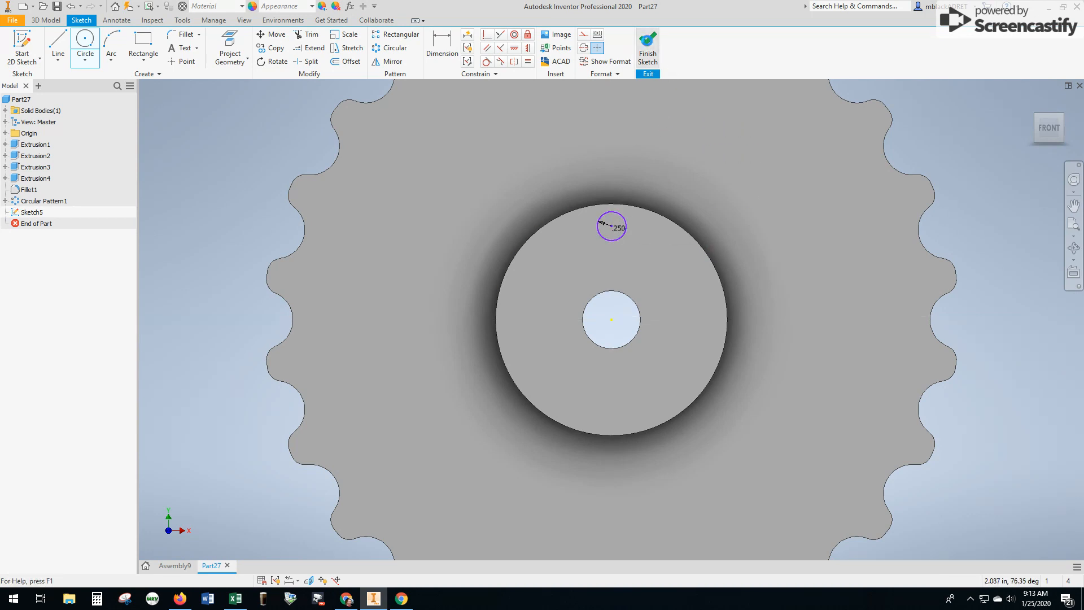
click(57, 46)
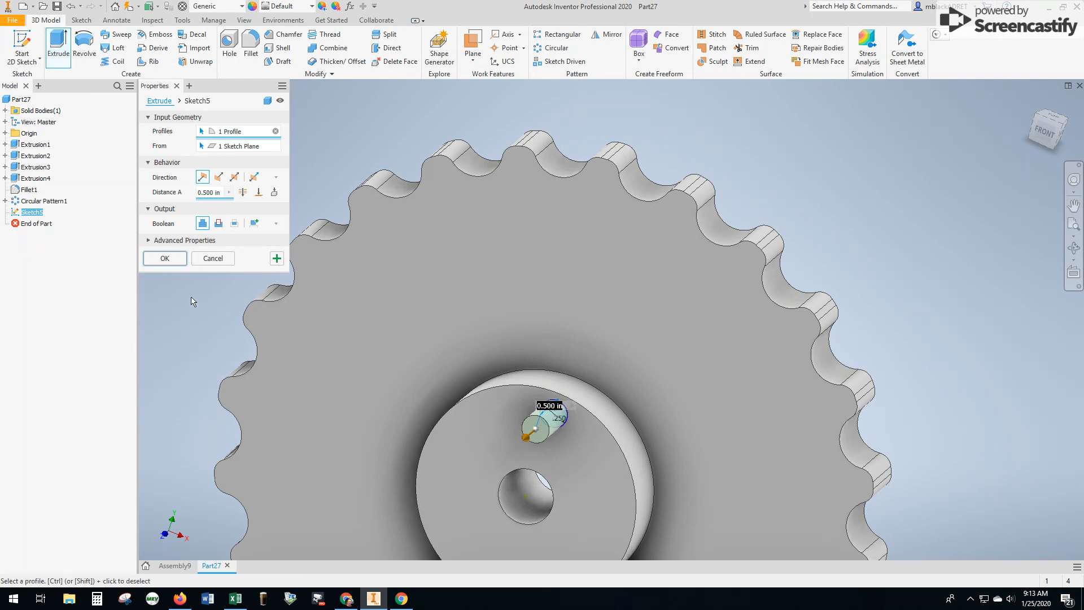
click(165, 259)
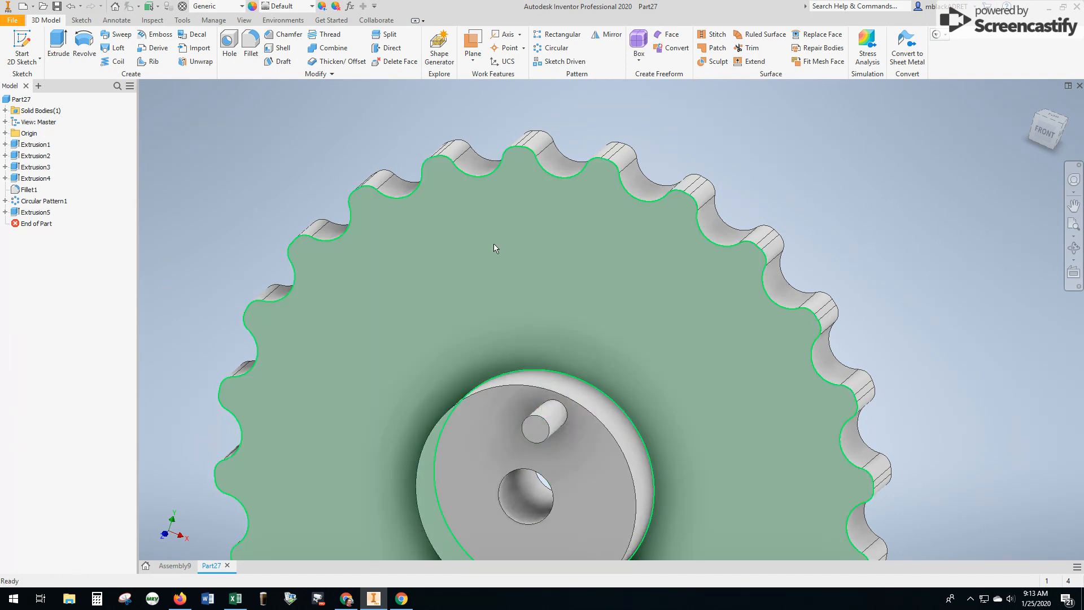
- Circular-pattern the pin around the boss's central hole axis with 6 occurrences over 360 degrees
click(563, 49)
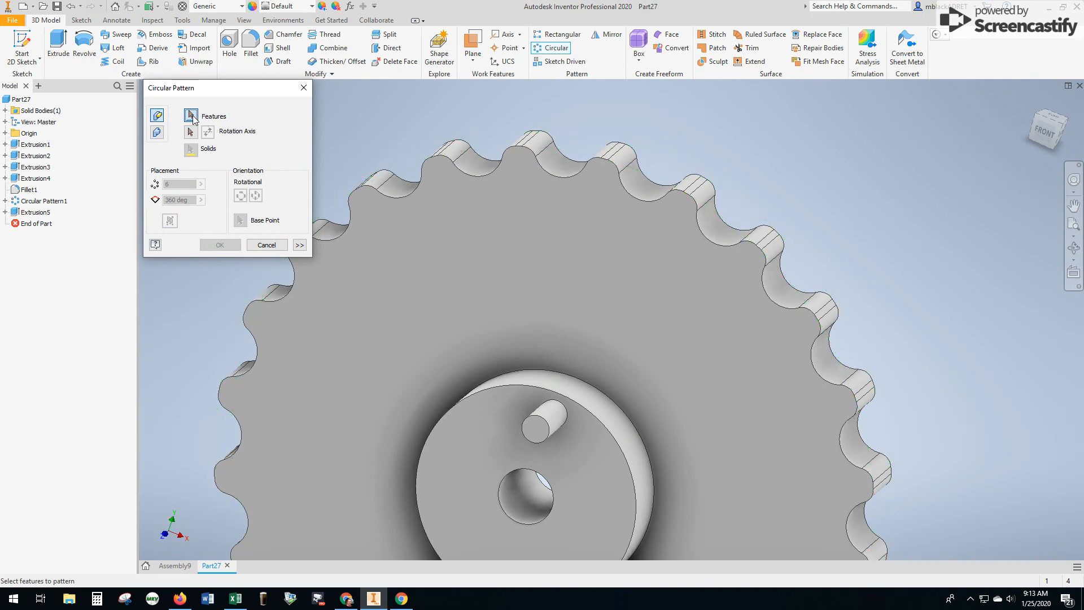
click(546, 427)
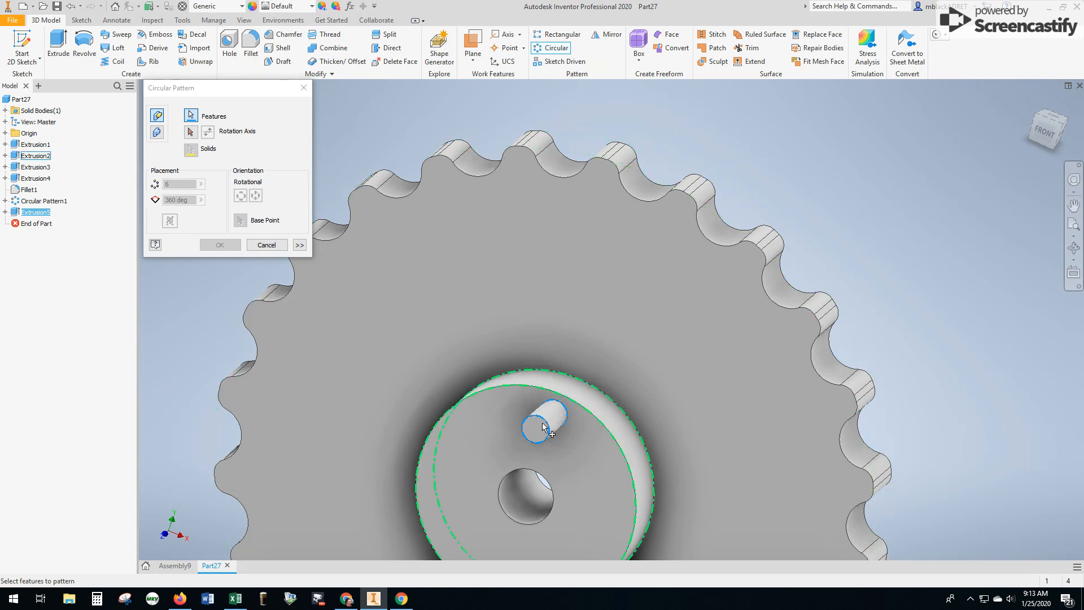
click(191, 133)
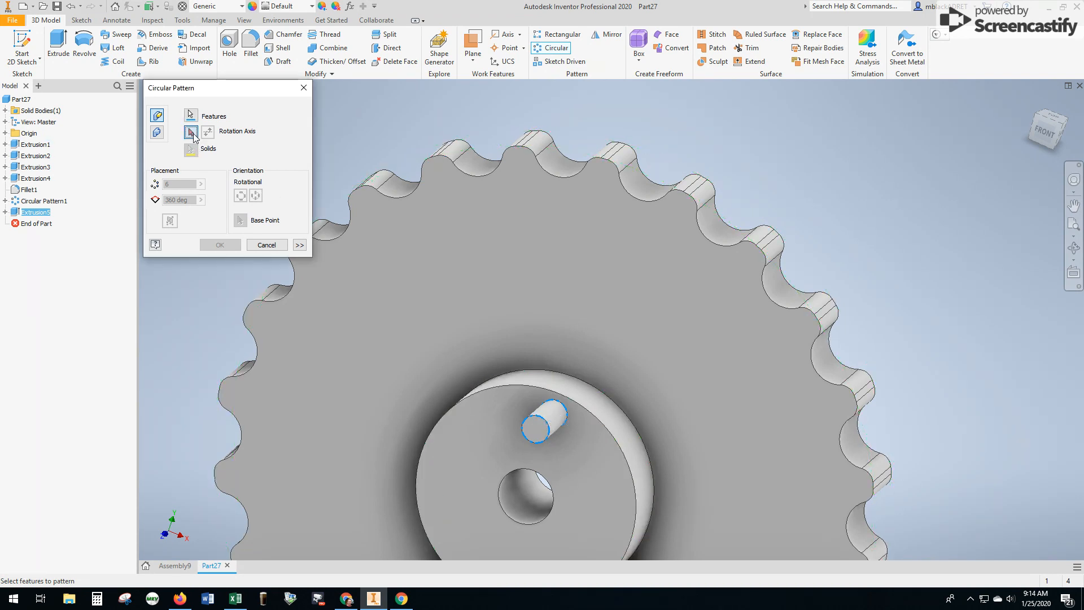
click(522, 492)
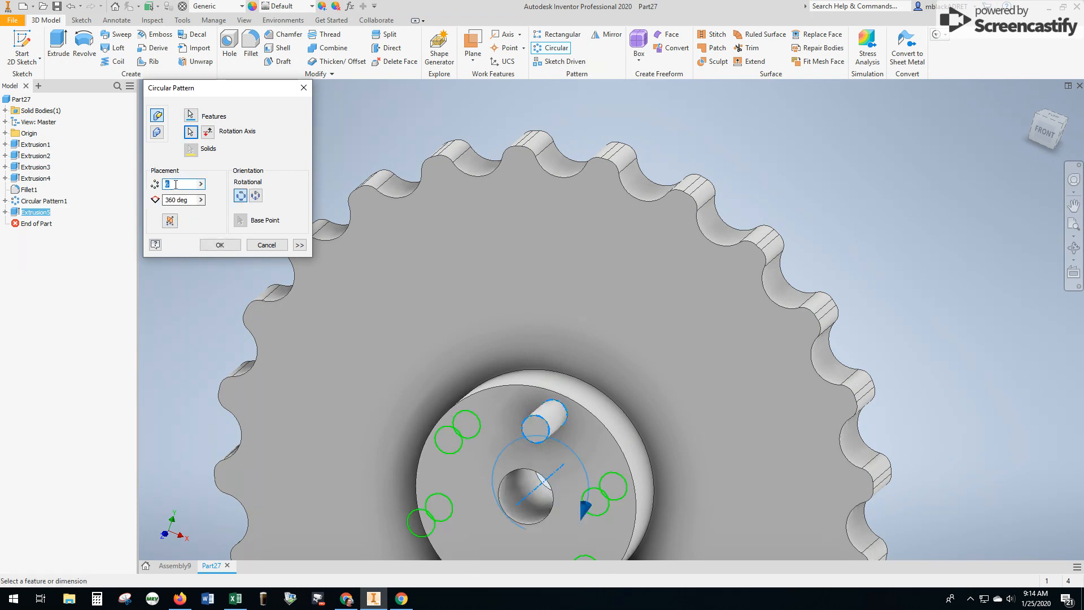
click(222, 246)
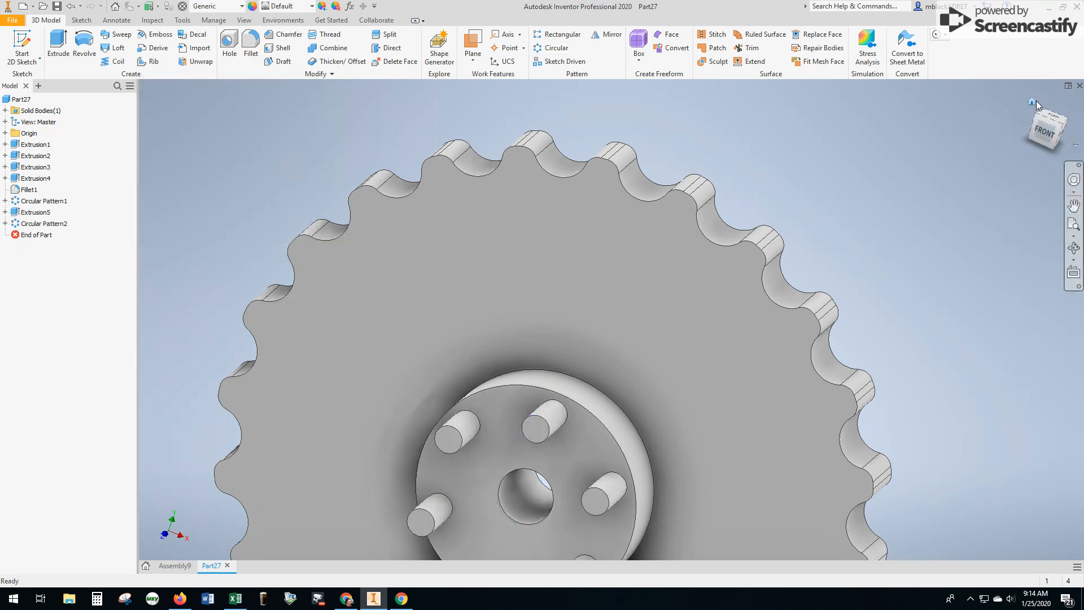
- Save the part as "Gear 6 in 24 tooth" in the My Drive folder of Google Drive File Stream
click(1034, 101)
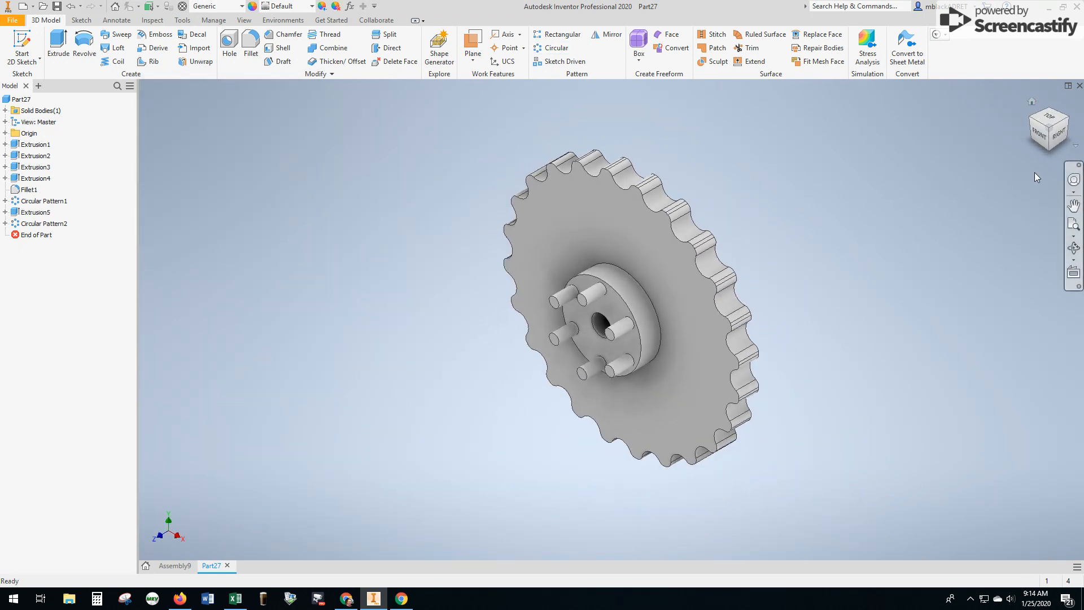
click(13, 20)
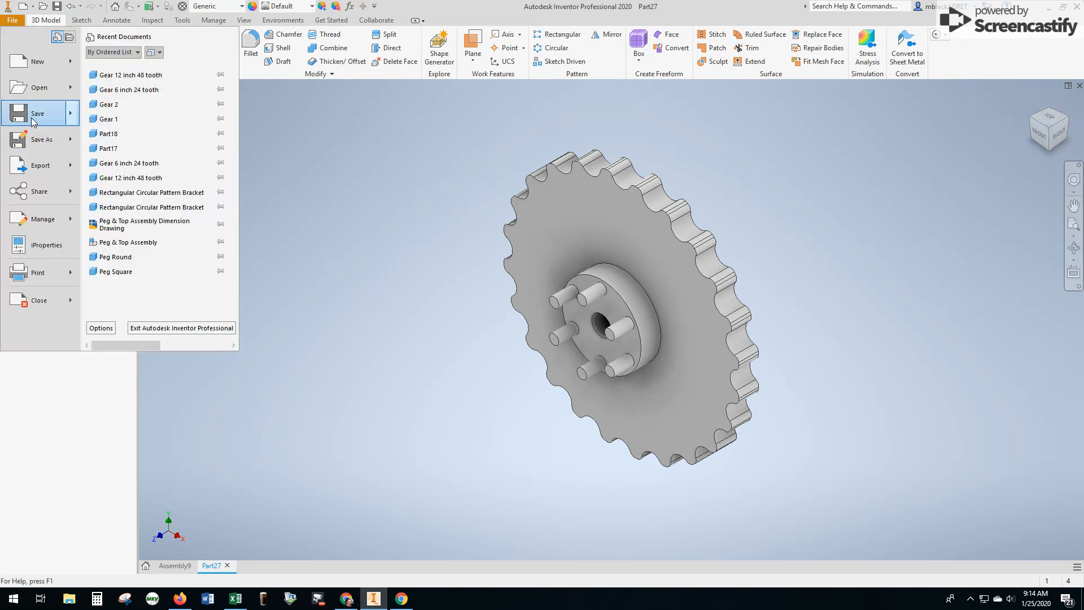
key(Escape)
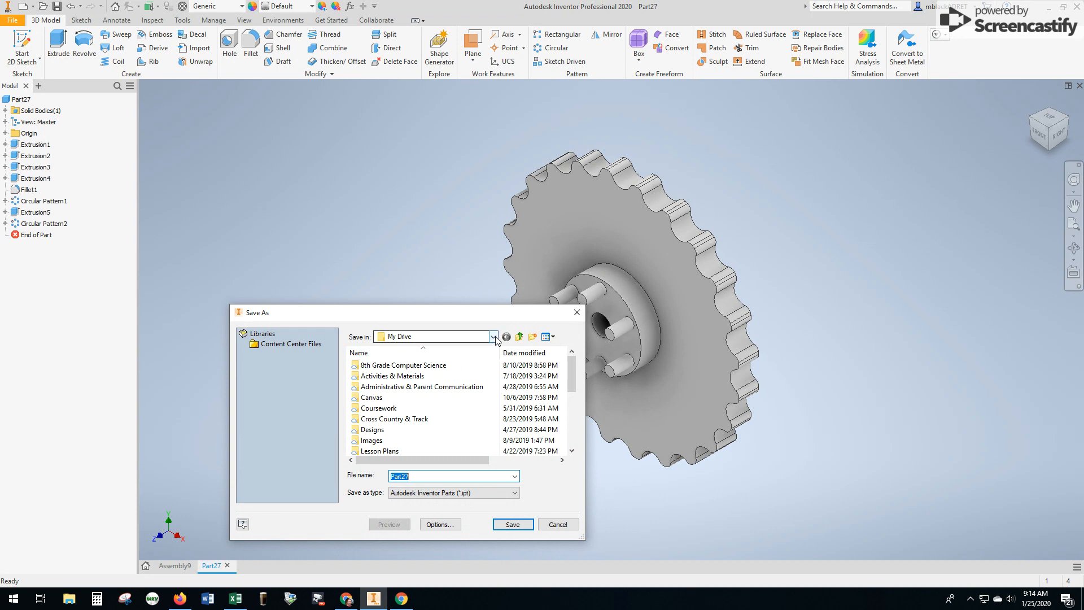
click(494, 336)
scroll(467, 236, up, 7)
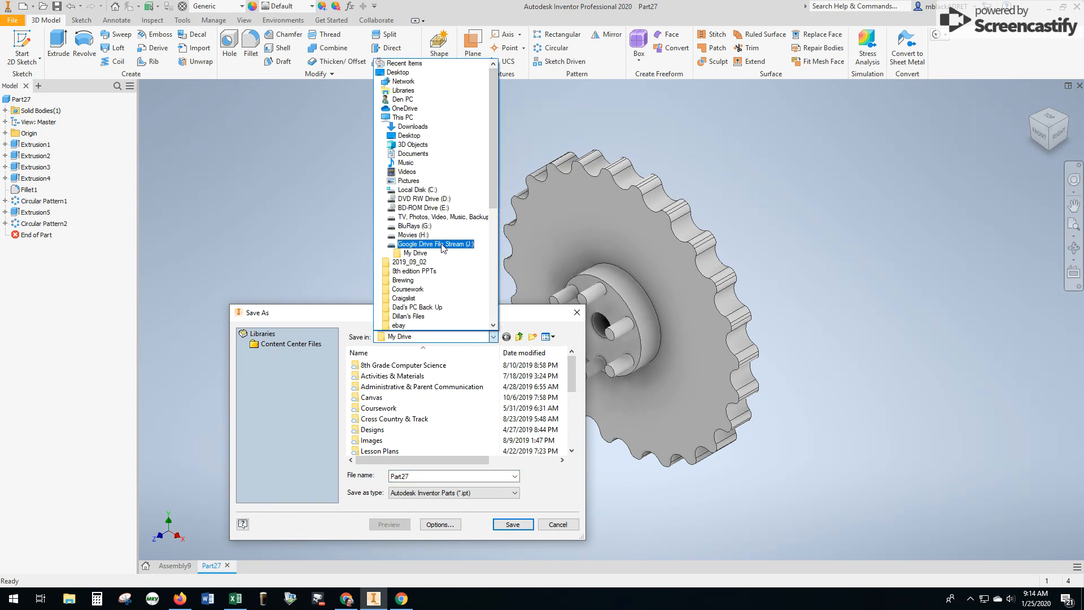
click(441, 245)
double_click(372, 377)
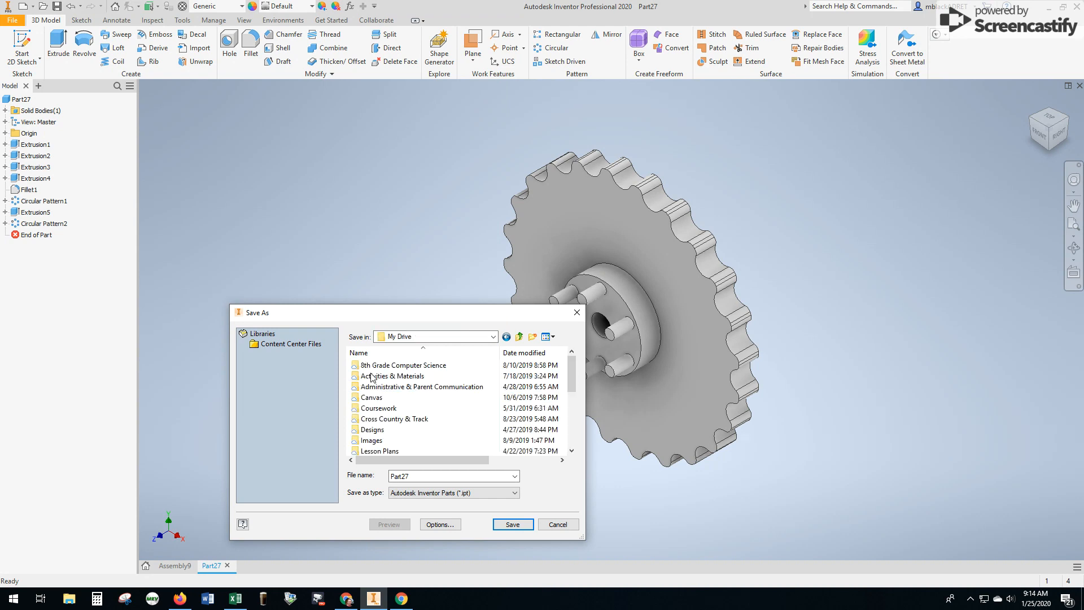
double_click(434, 476)
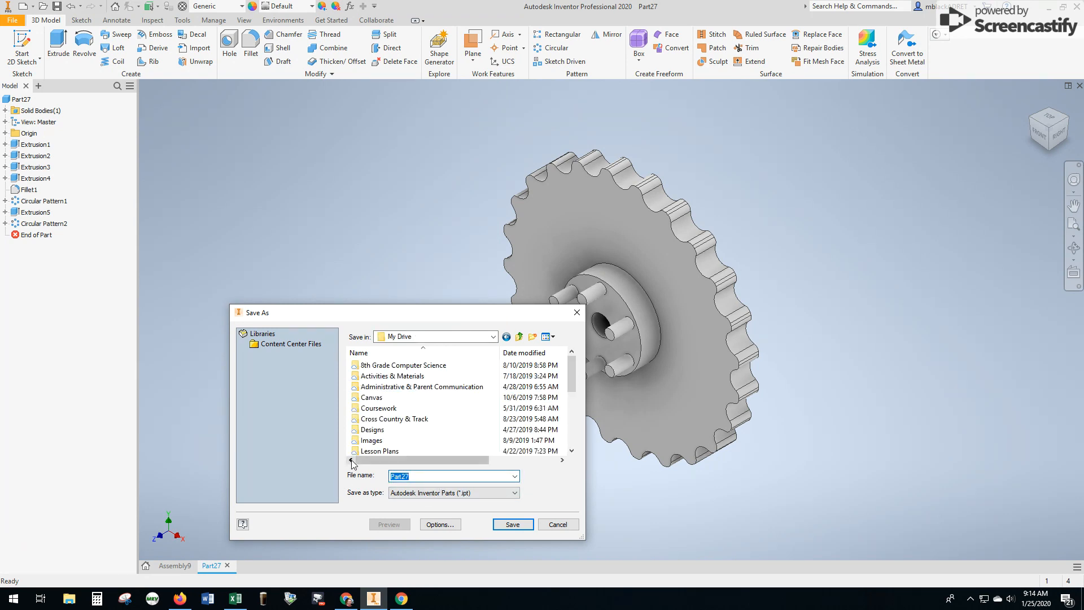
text(Gear)
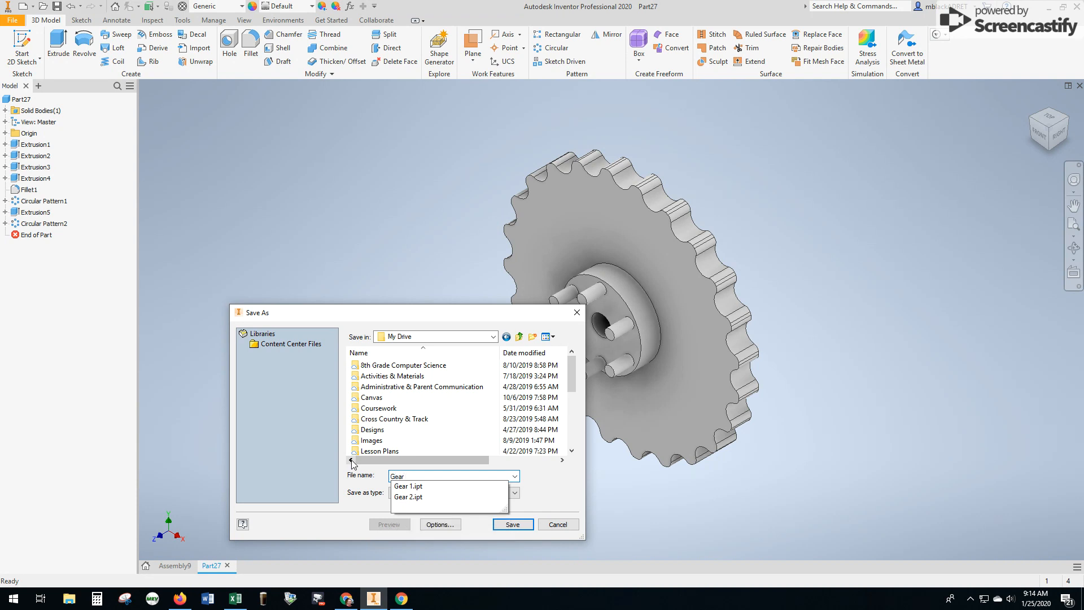
text( 6)
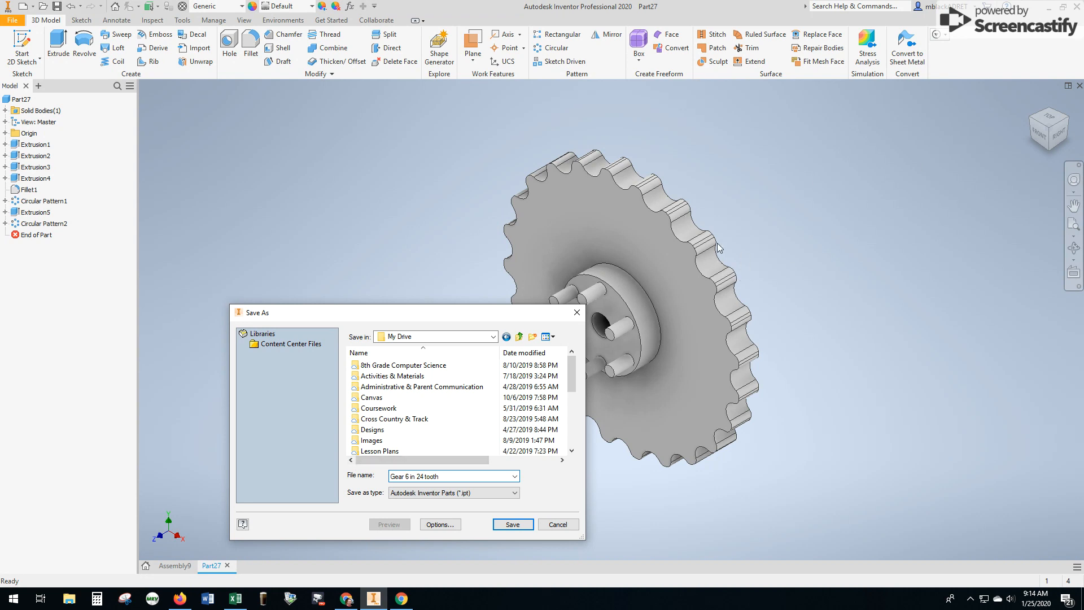
click(512, 524)
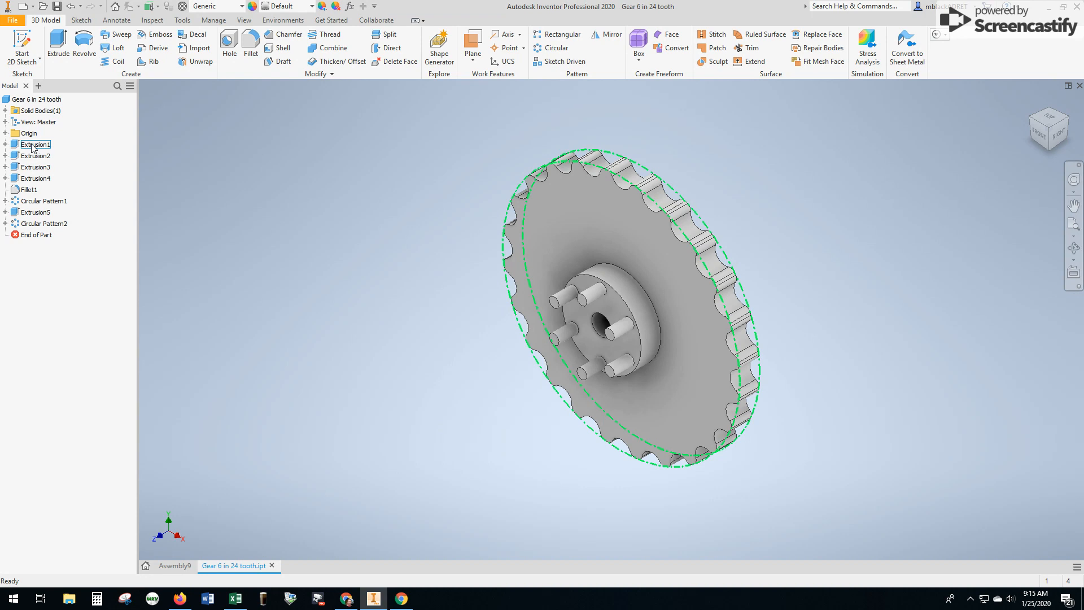
- Edit the sketch of the base disc's extrusion and set the circle's diameter to 12 in
click(6, 144)
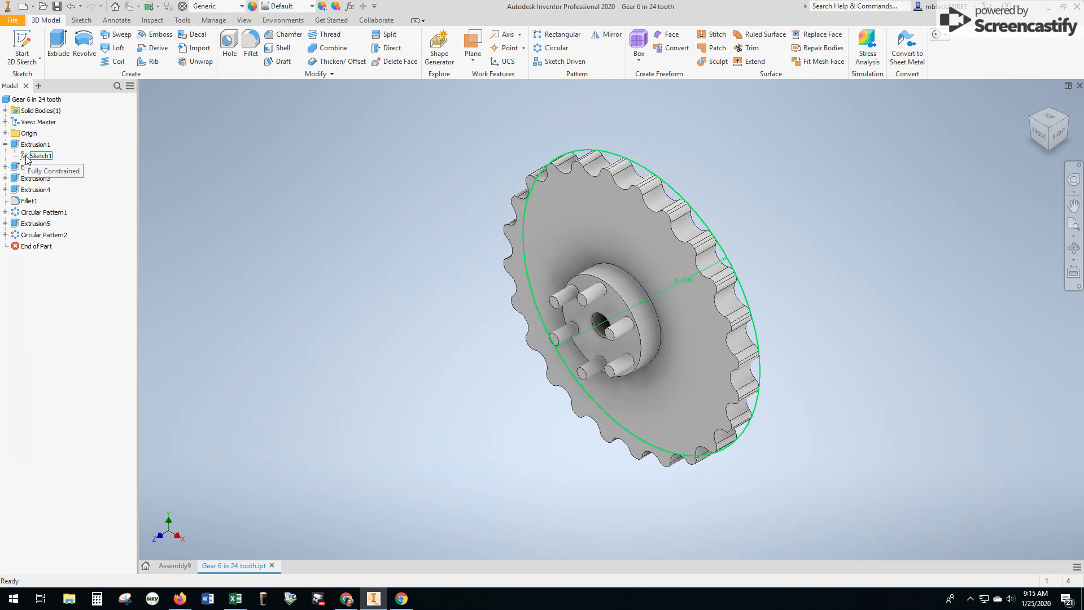
double_click(24, 157)
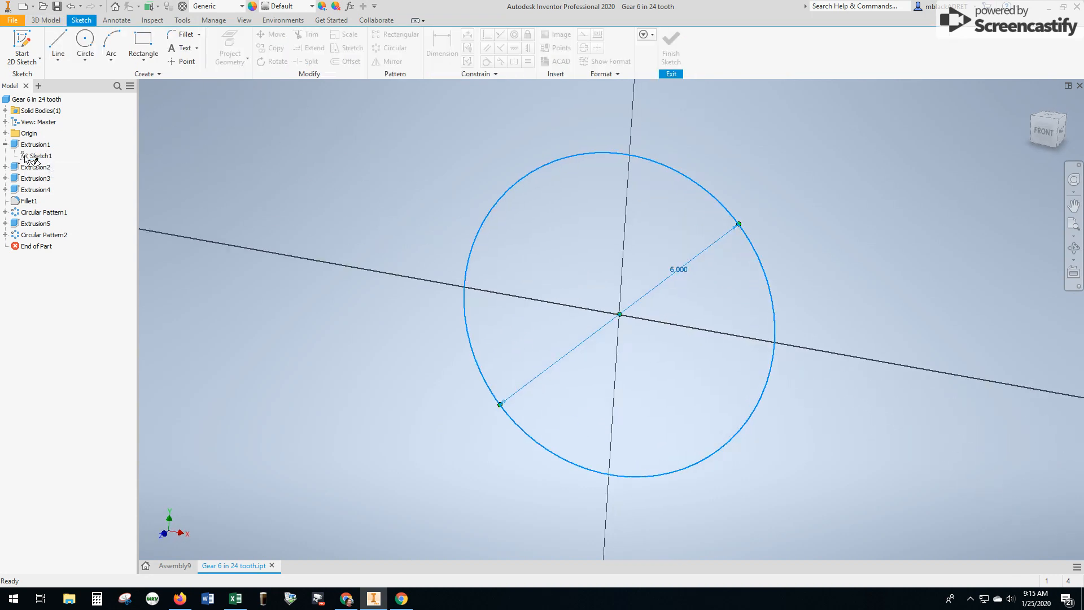
double_click(671, 263)
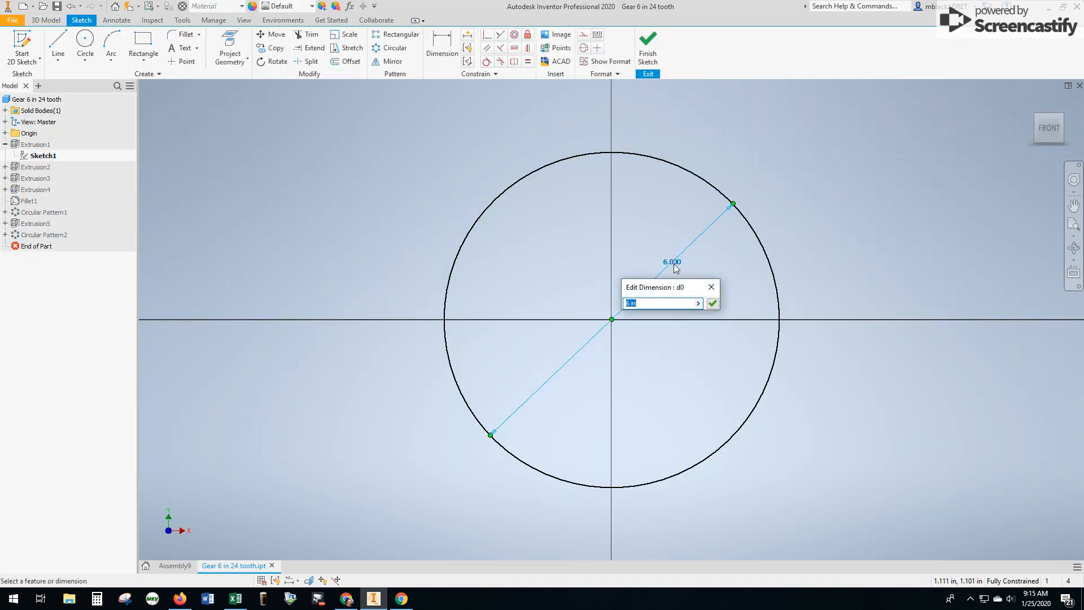
text(1)
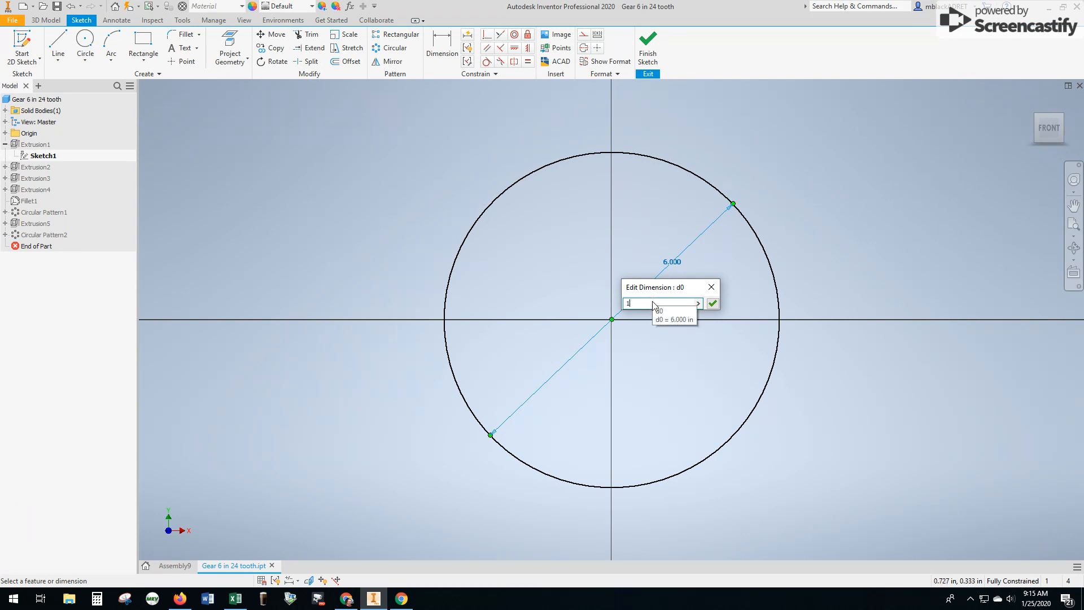
text(2)
click(712, 303)
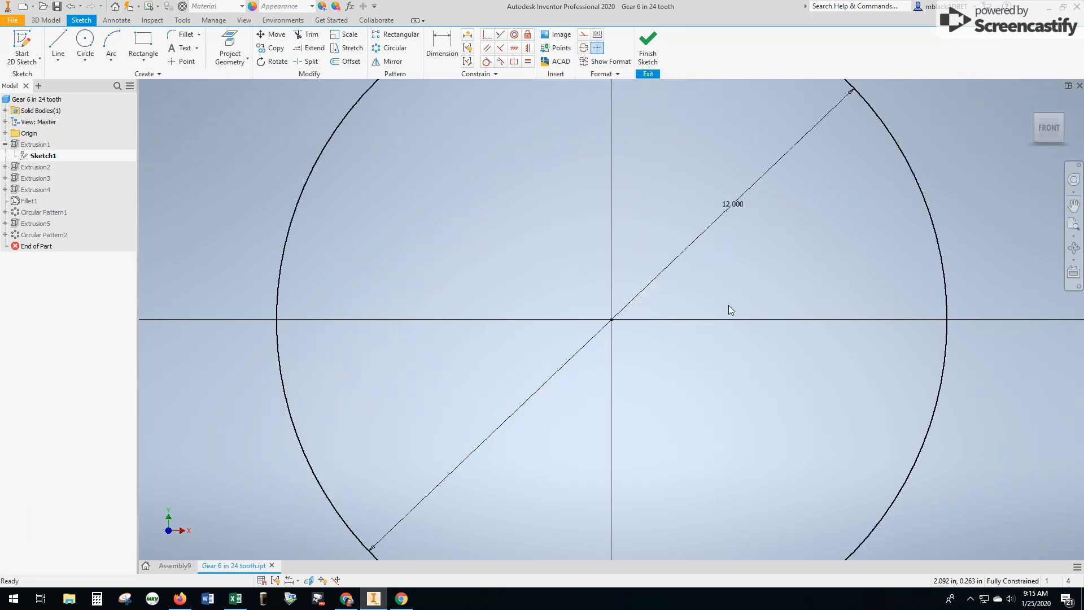
click(649, 44)
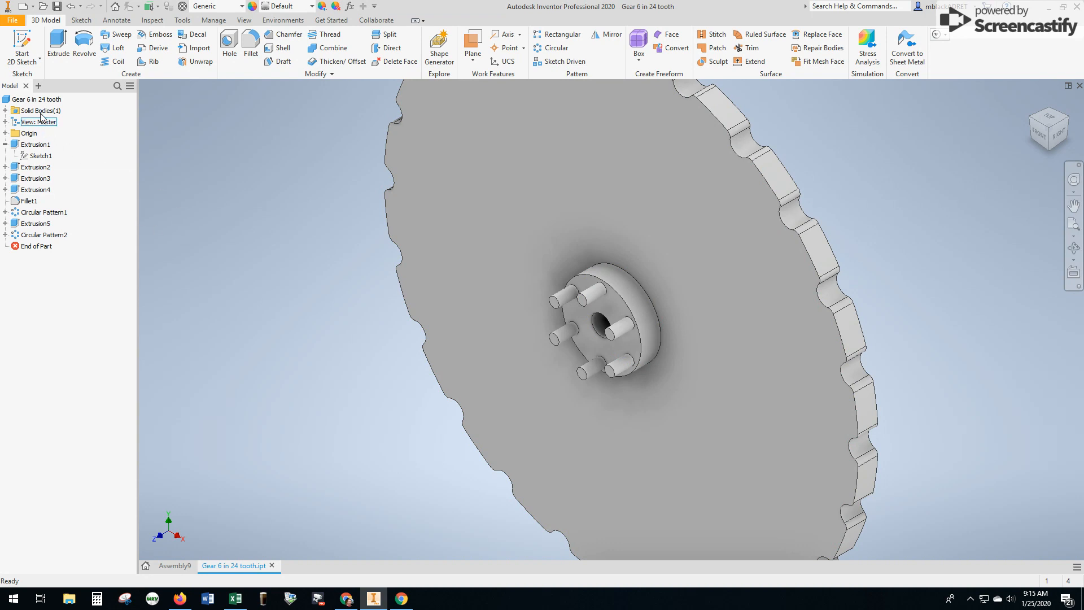
- Edit the circular pattern of the rim notches and set its occurrence count to 48
double_click(15, 214)
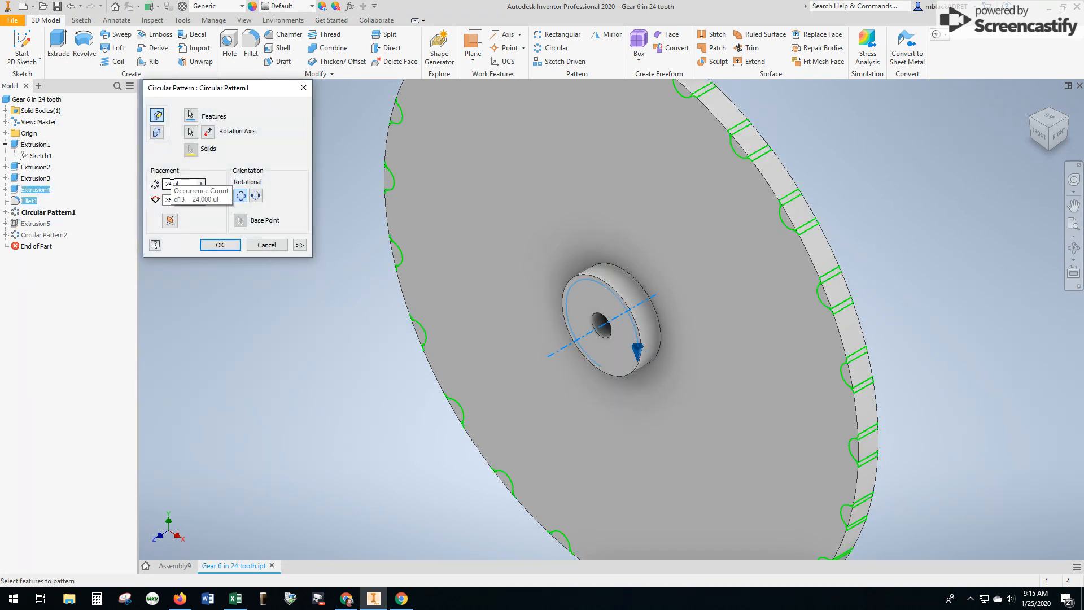
drag(180, 184, 151, 187)
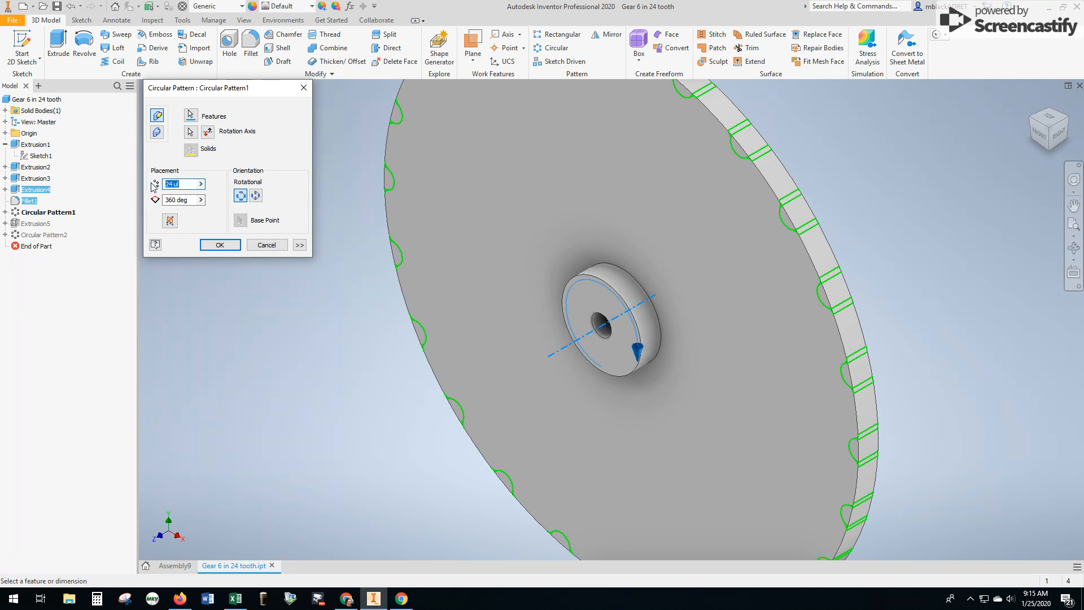
text(2)
key(BackSpace)
text(48)
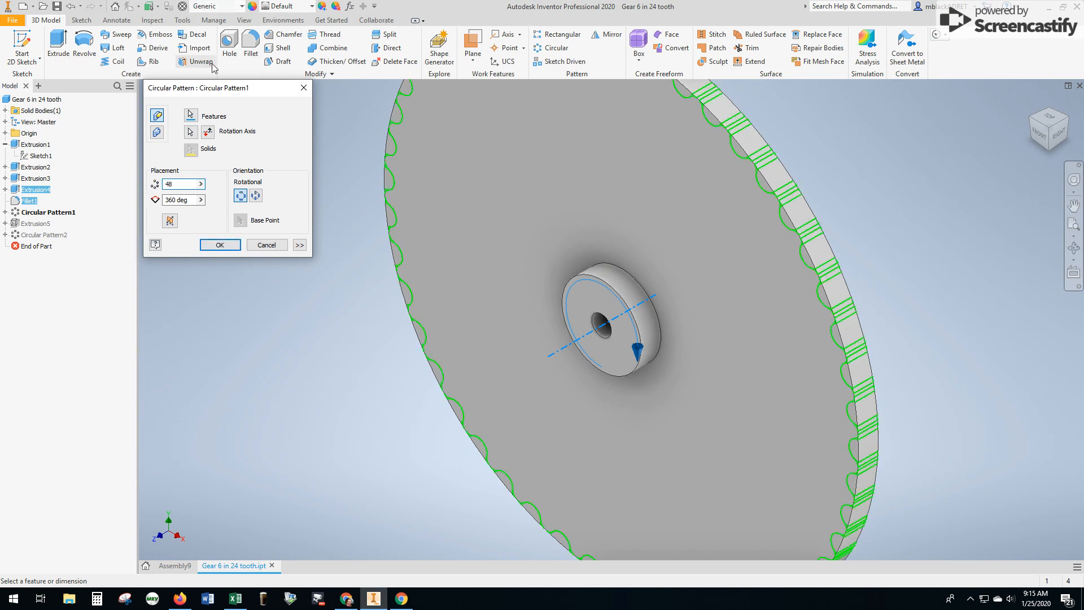
click(220, 245)
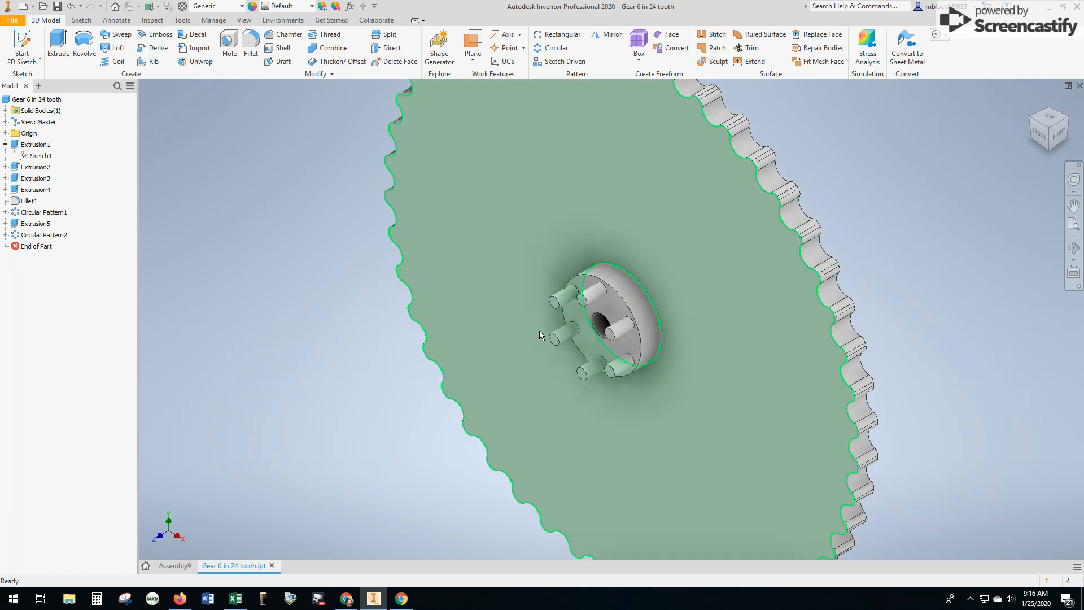
- Edit the boss's sketch and set its circle's diameter to 4 in
click(6, 167)
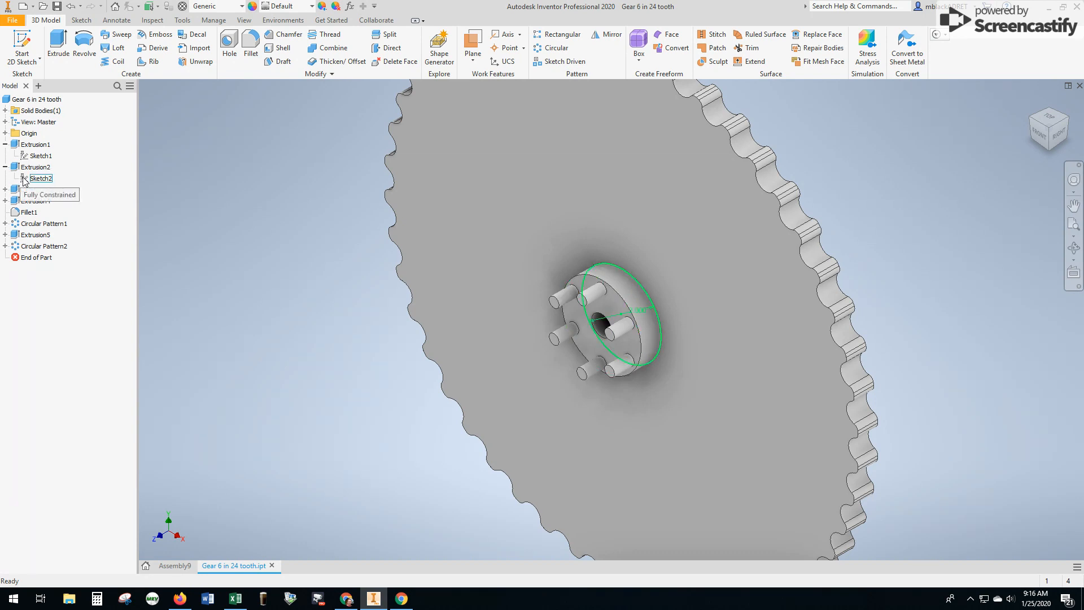
double_click(23, 179)
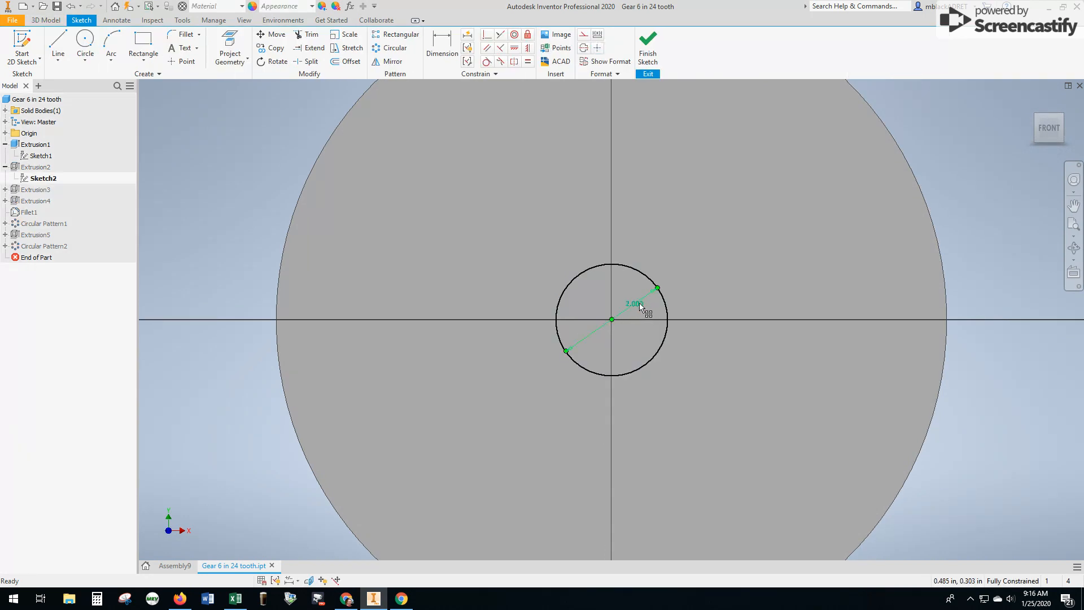
double_click(638, 303)
text(4)
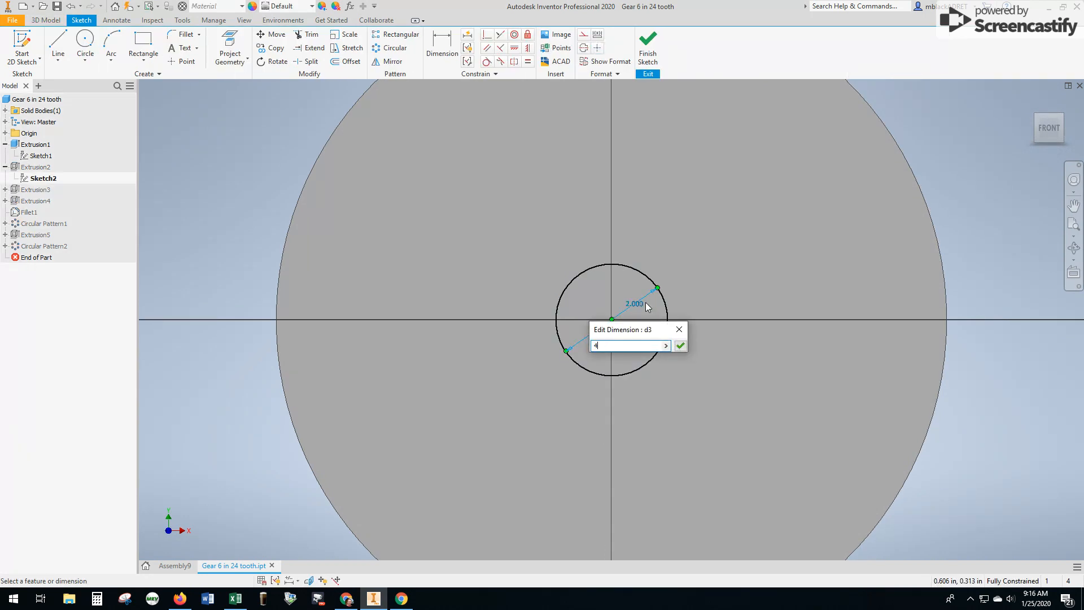
click(680, 346)
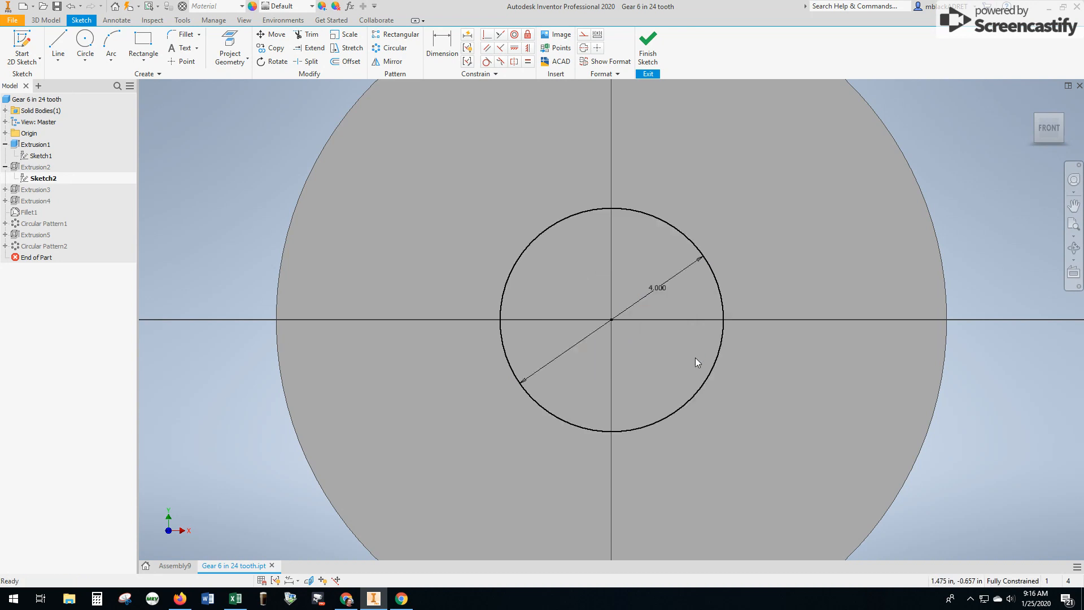
click(648, 52)
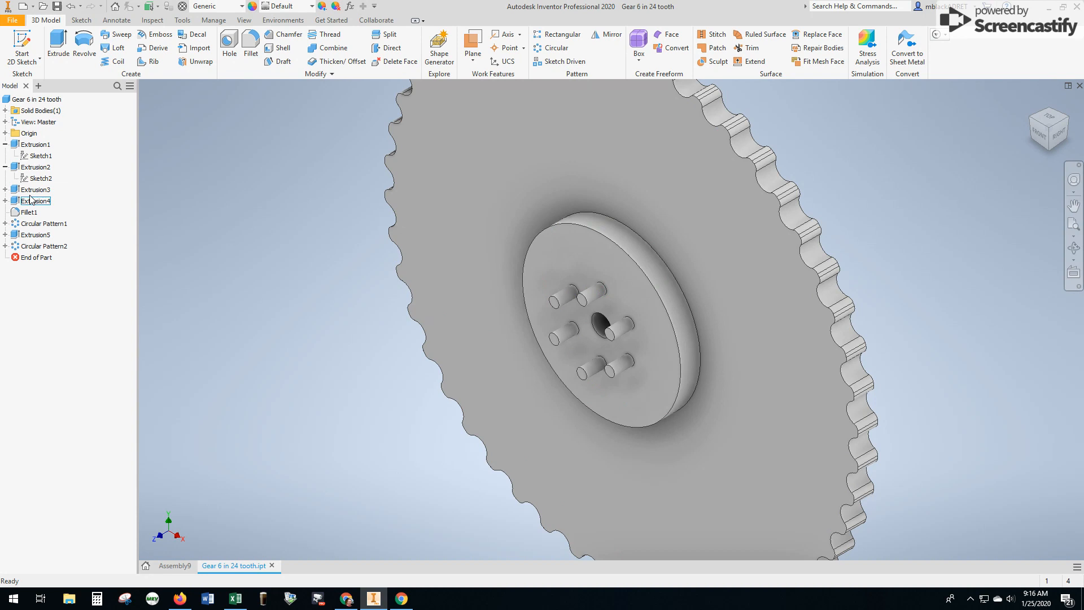
- Edit the pin's sketch and move its circle straight up to about 1.67 in above the center
click(5, 235)
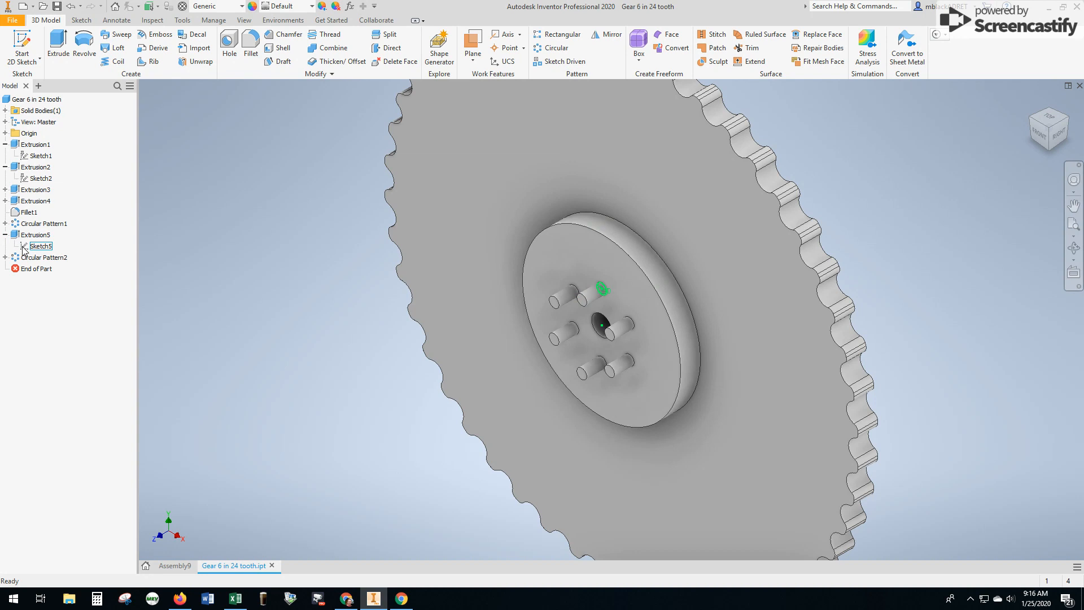
double_click(24, 249)
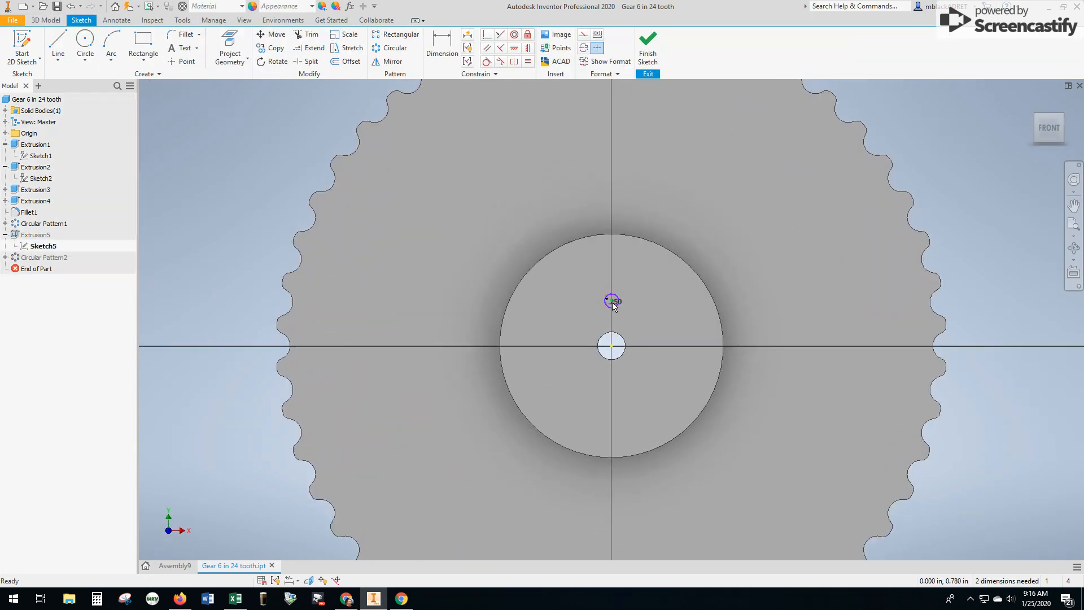
drag(611, 300, 611, 253)
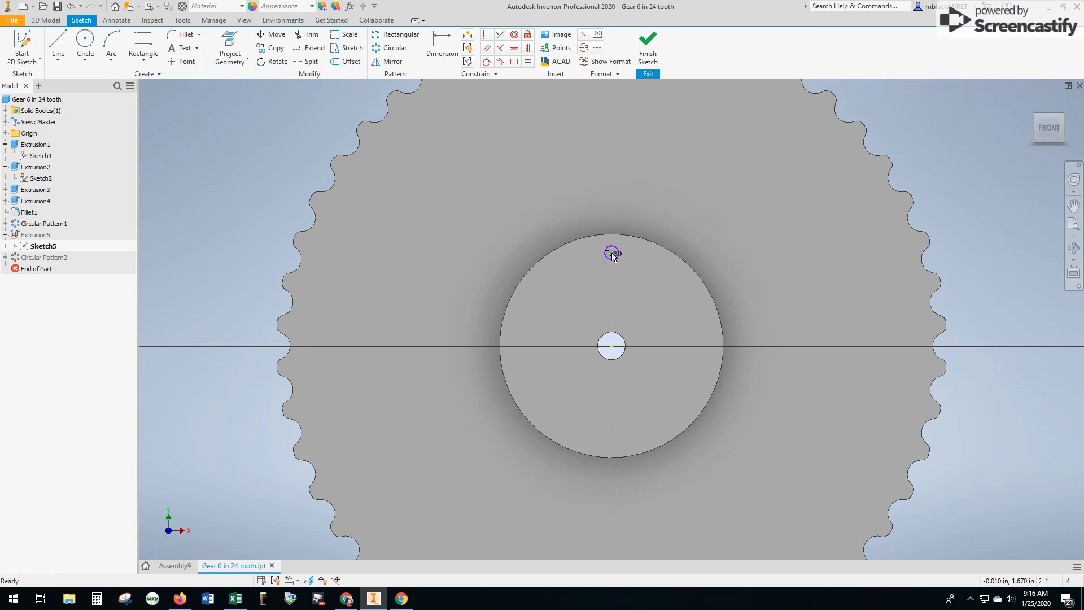
click(649, 42)
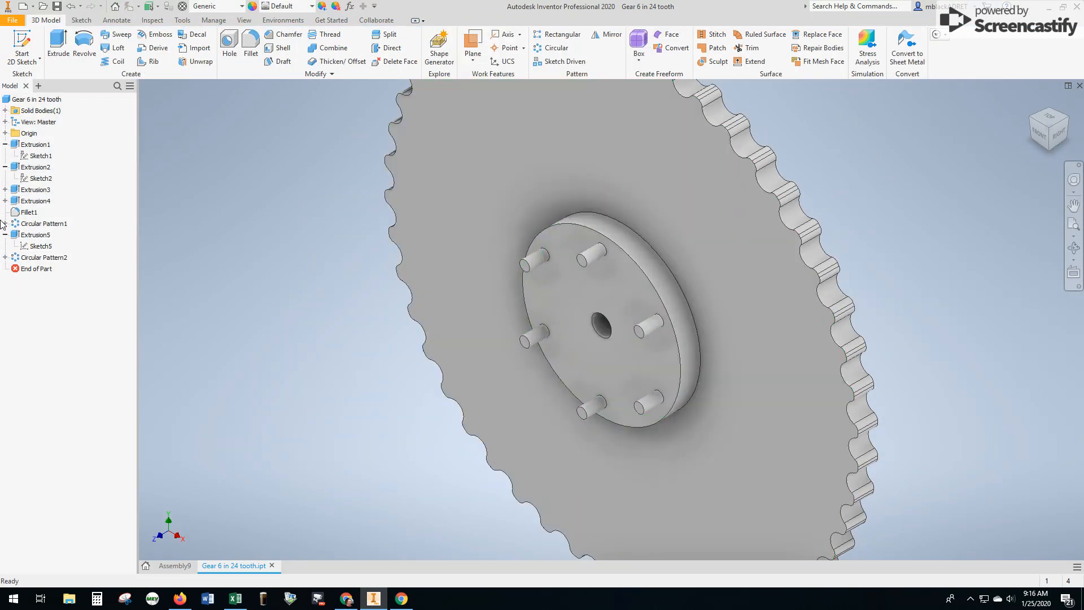
- Edit the circular pattern of the boss pins and set its occurrence count to 12
double_click(17, 259)
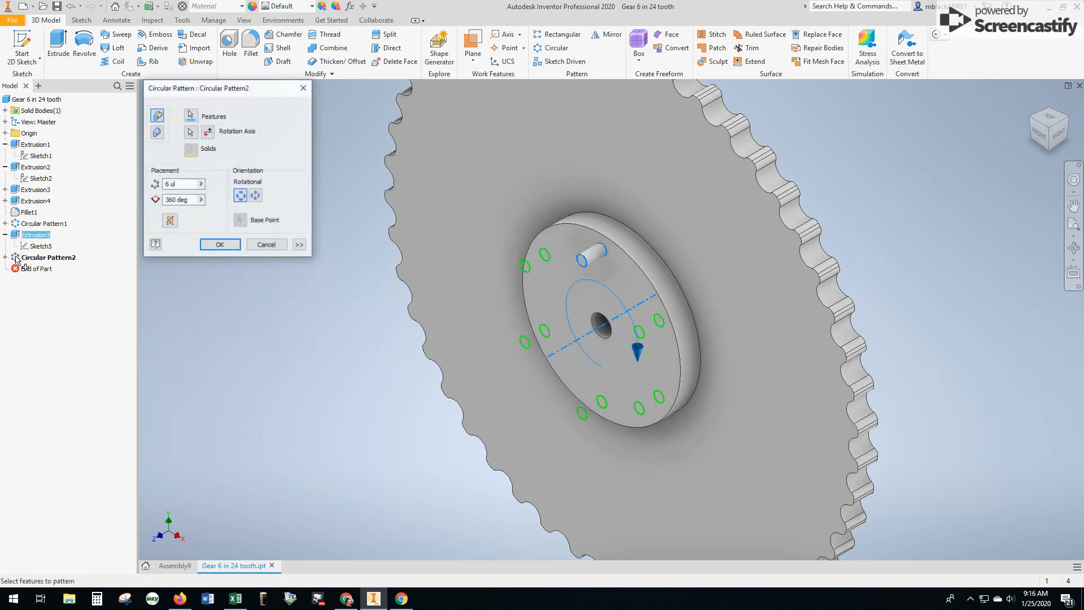
drag(181, 186, 154, 186)
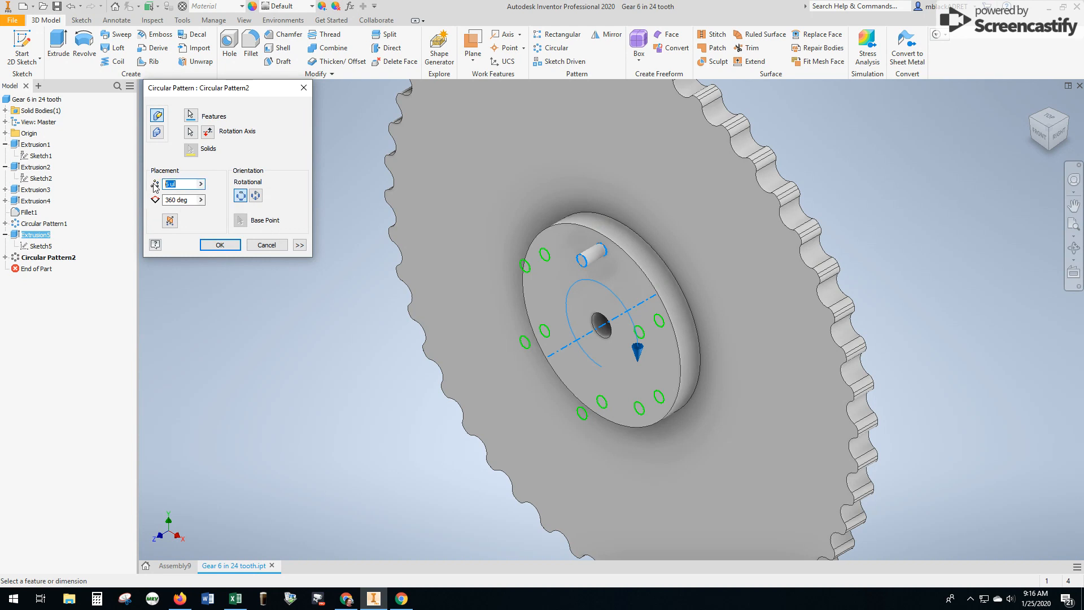
text(12)
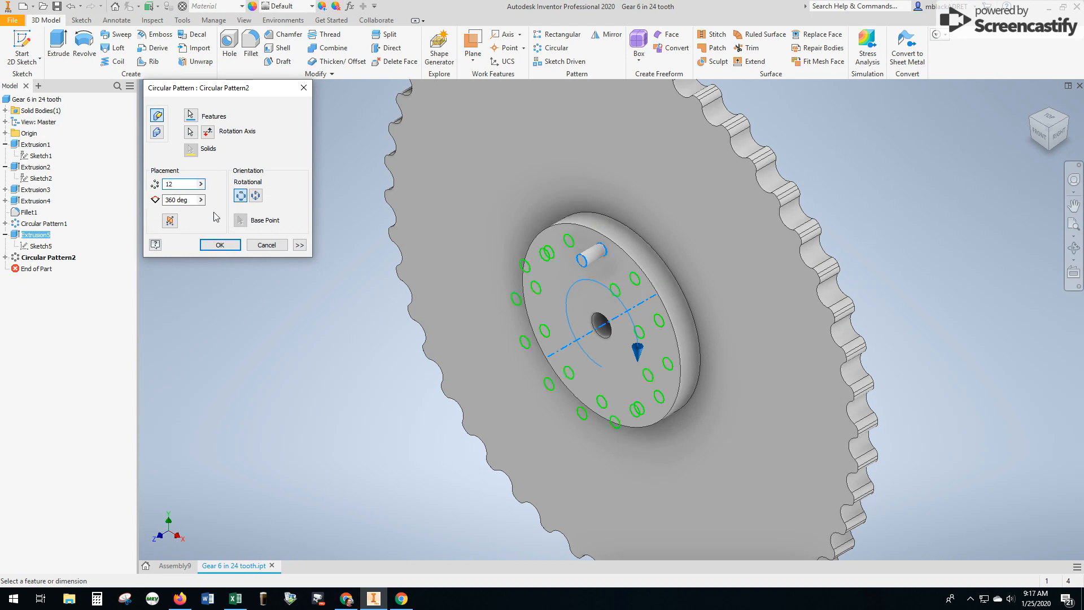
click(219, 245)
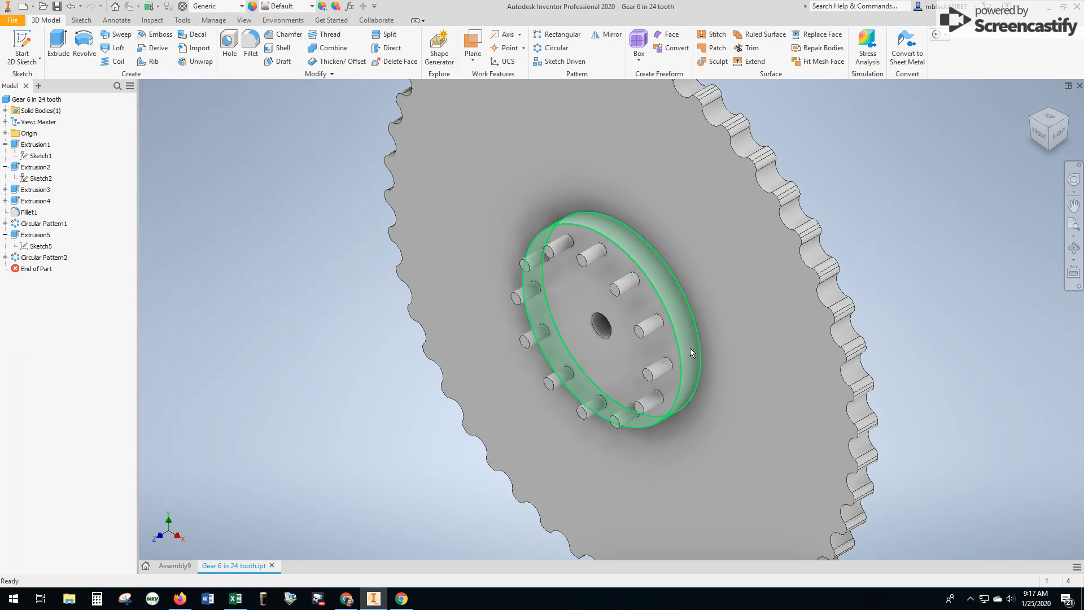
scroll(720, 336, up, 3)
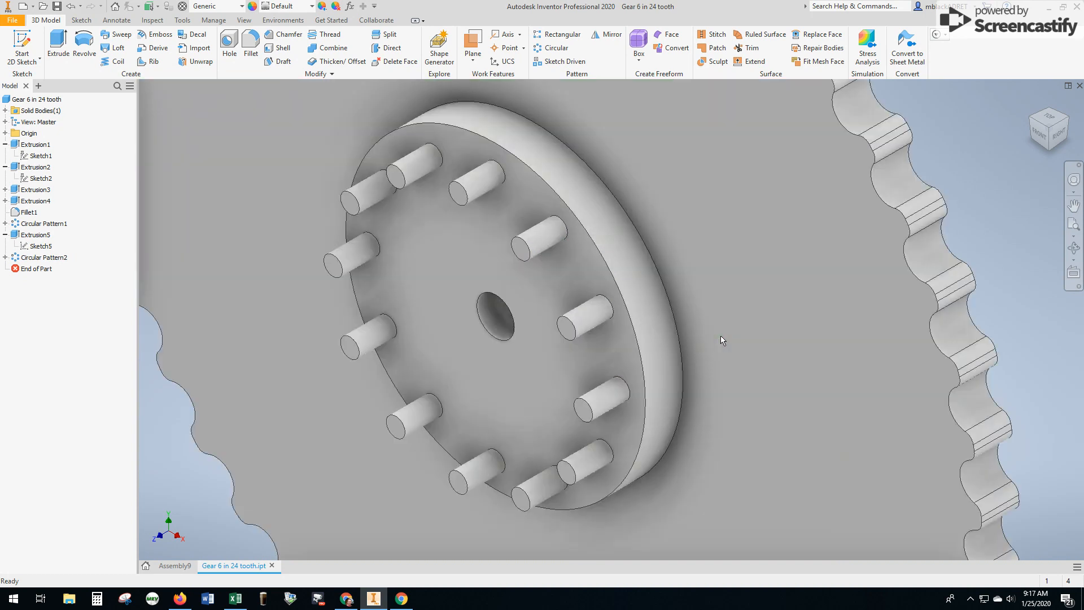
scroll(720, 335, down, 2)
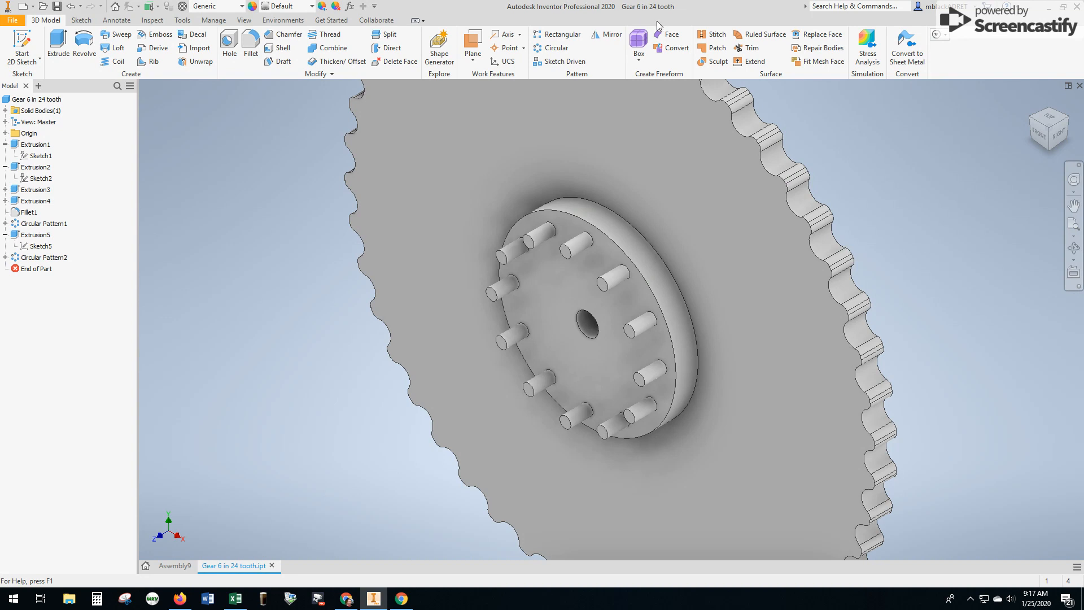
- Save the reworked gear as a new part file named Gear 12 in 48 tooth
click(15, 21)
click(42, 140)
click(411, 475)
key(BackSpace)
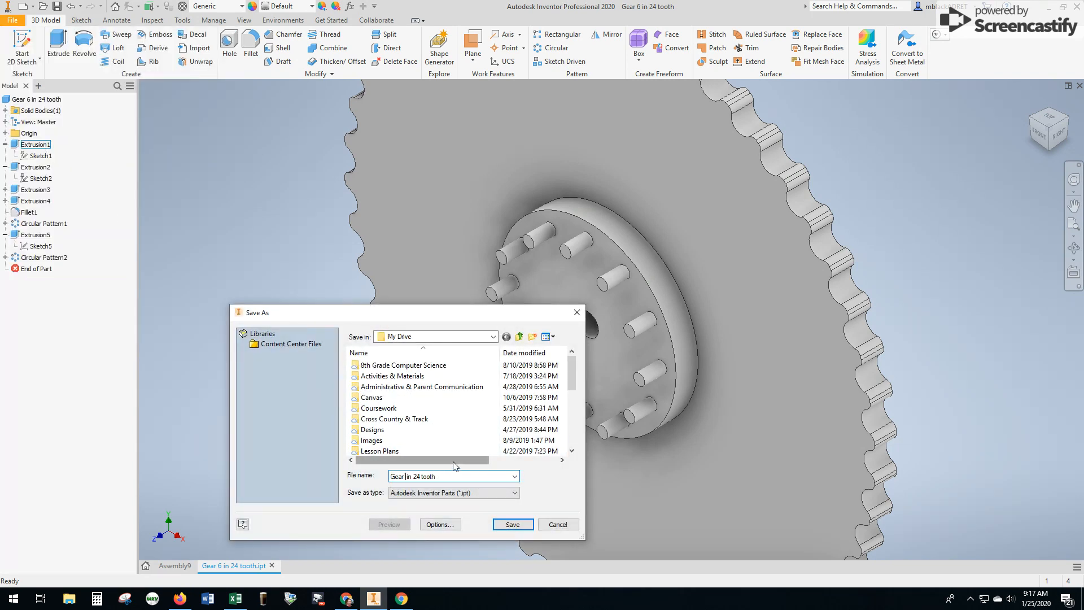
text(12)
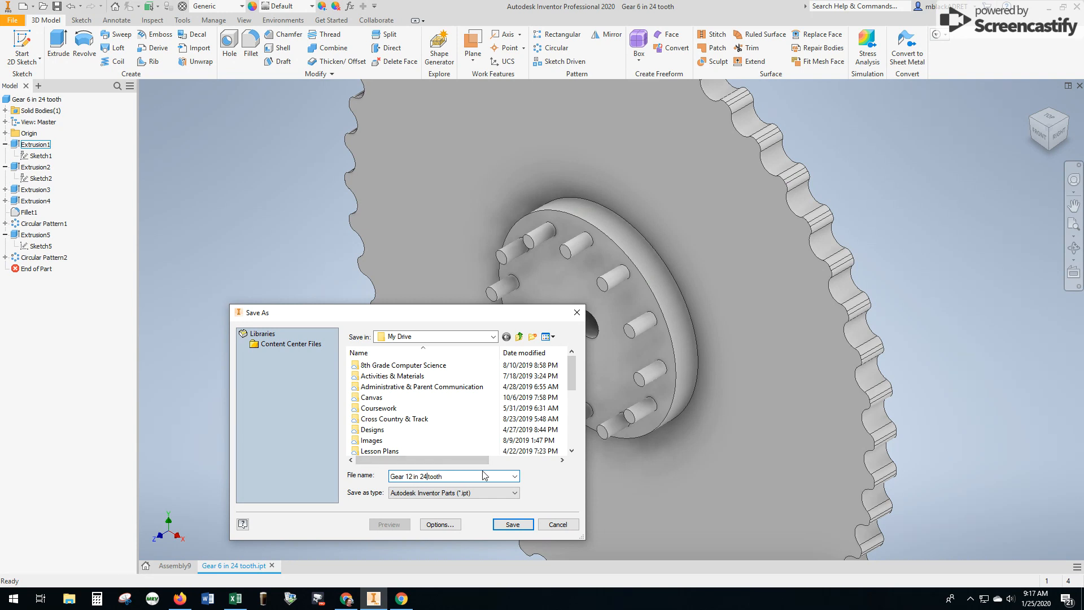
key(BackSpace)
click(523, 528)
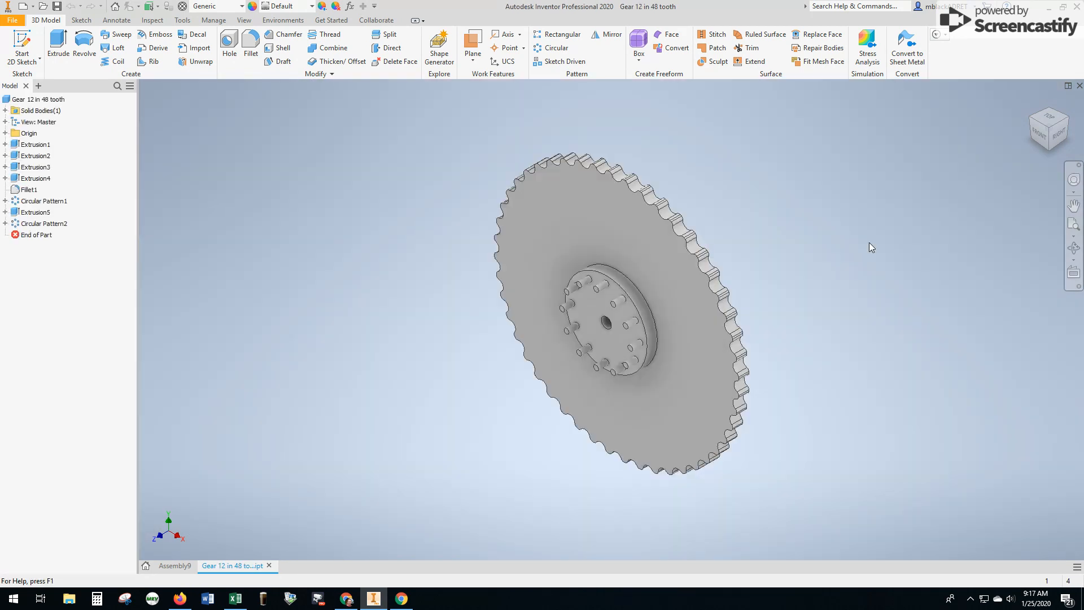
- Compare both gears in Assembly9, return to the 48-tooth gear part and reveal the sketch under its second extrusion
click(175, 566)
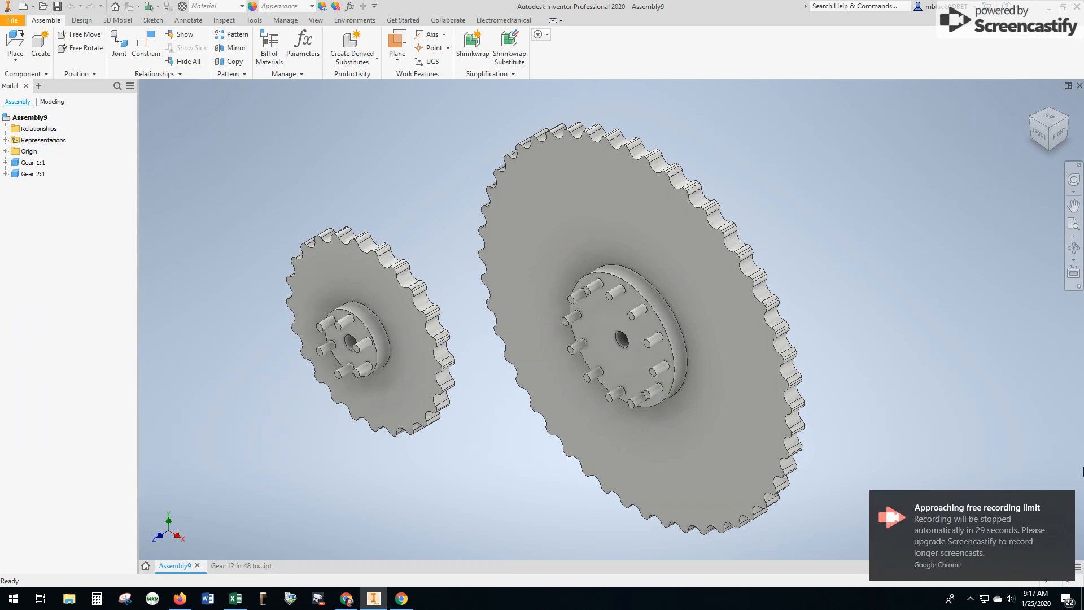
click(1072, 496)
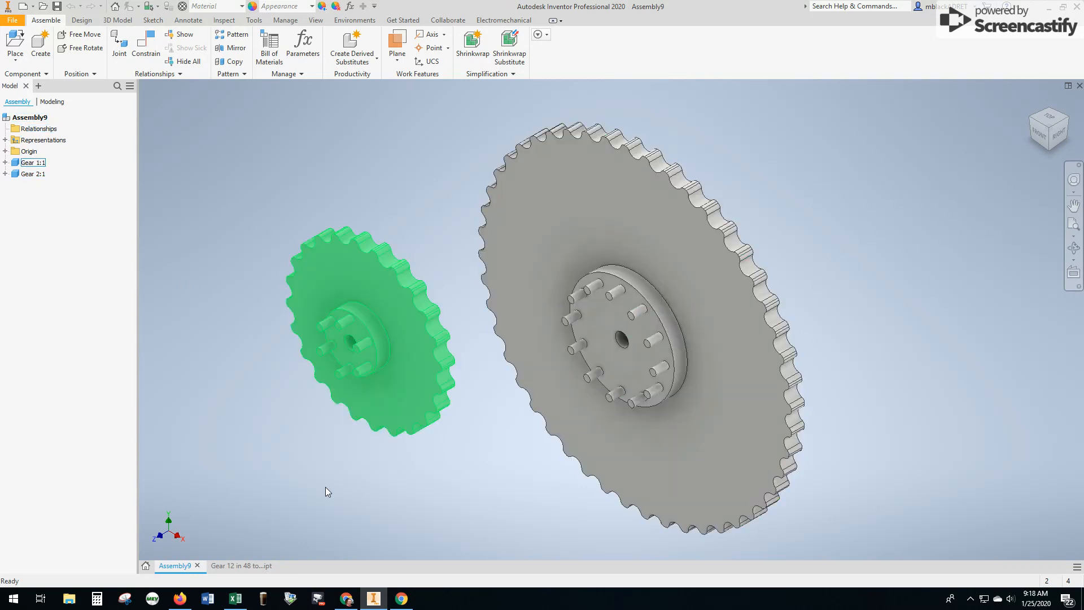
click(237, 565)
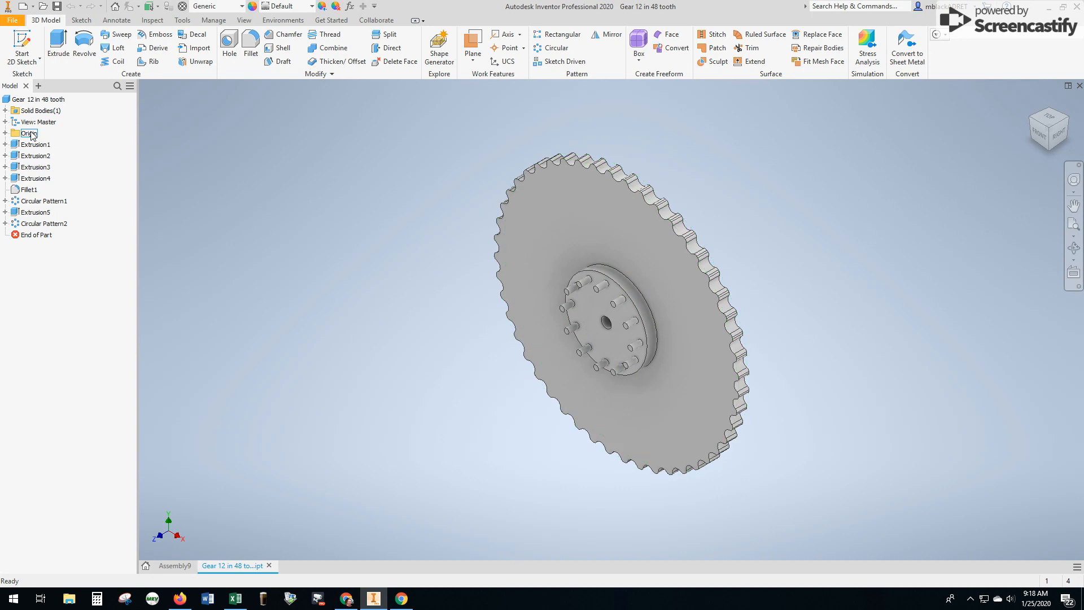
click(5, 155)
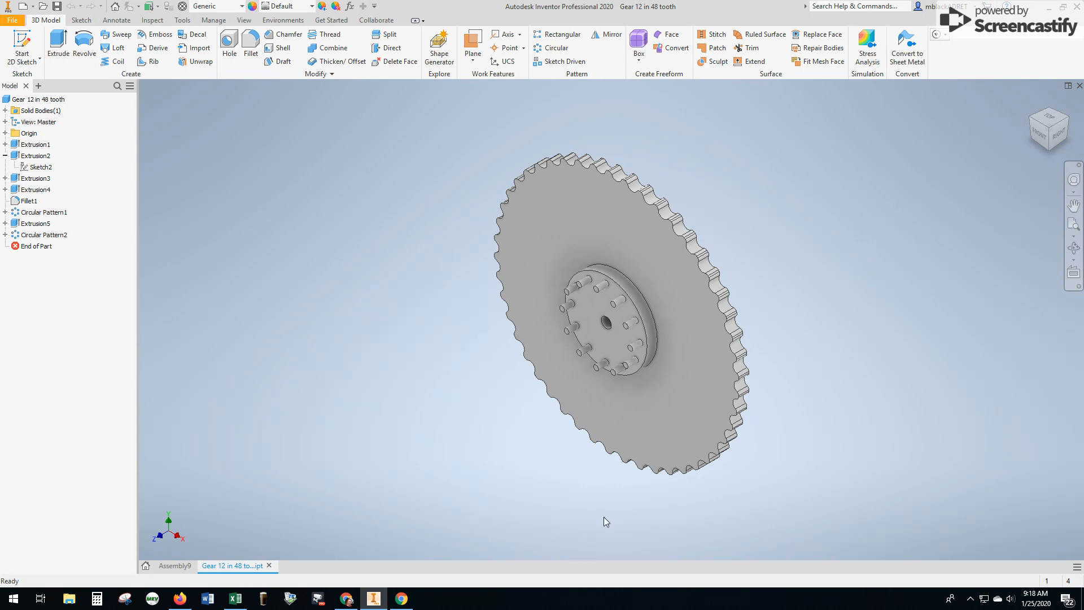
mouse_move(406, 600)
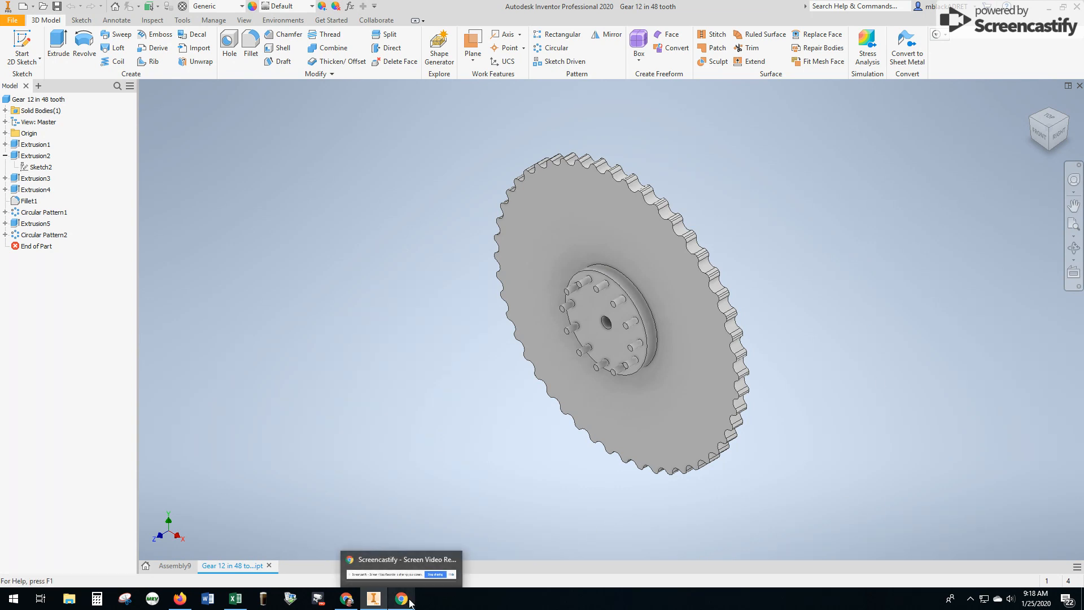